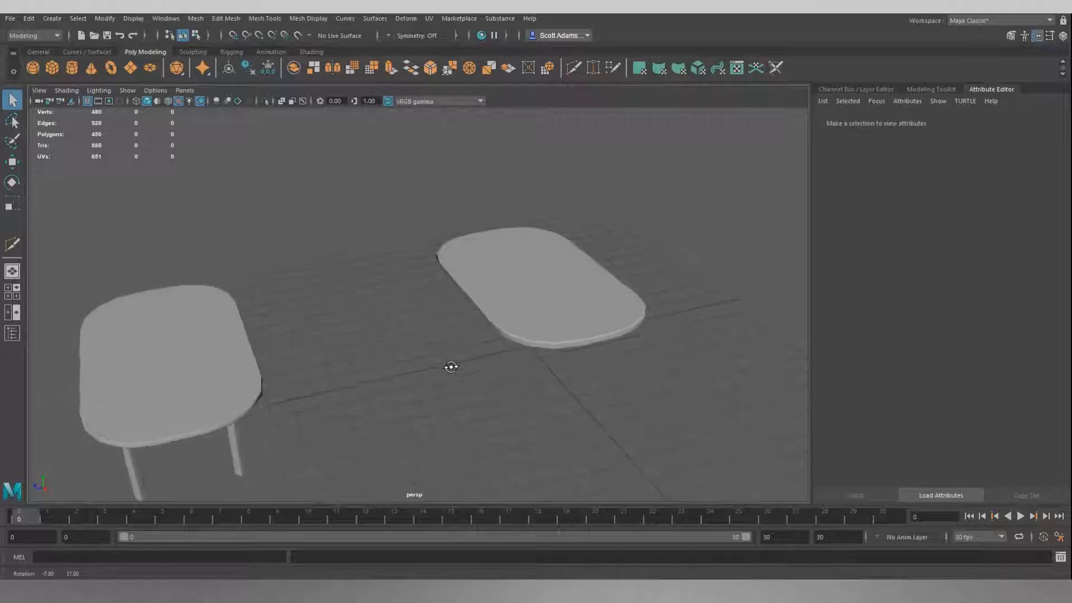
Inspect the tabletop's underside and isolate the rectangular frame beneath it to check its open upper side, and restore the full view.
left_click(525, 290)
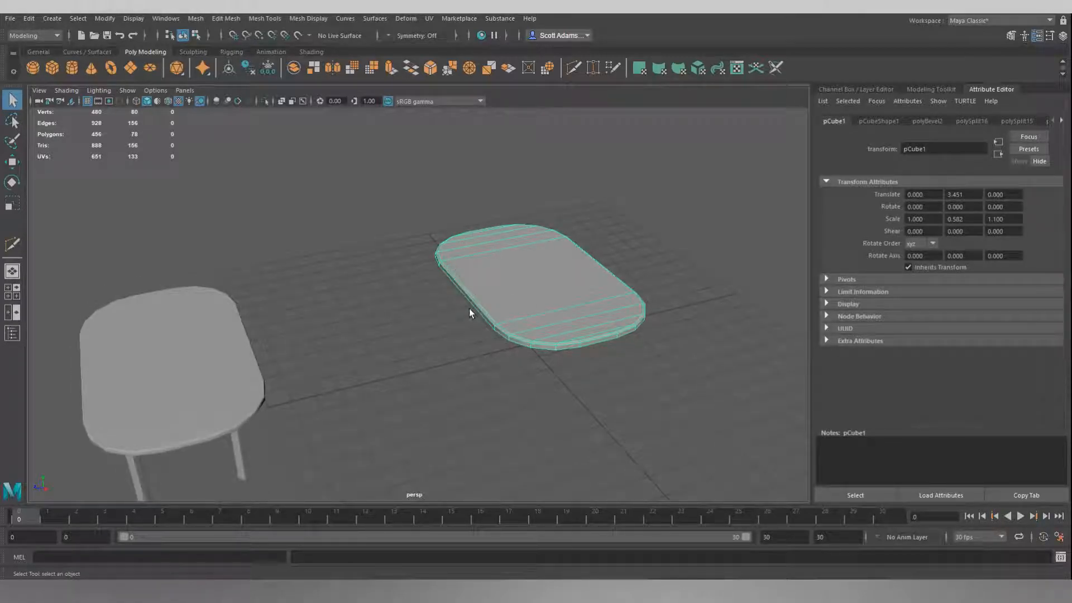
left_click_drag(458, 337, 438, 249, "alt")
left_click_drag(375, 263, 435, 246, "alt")
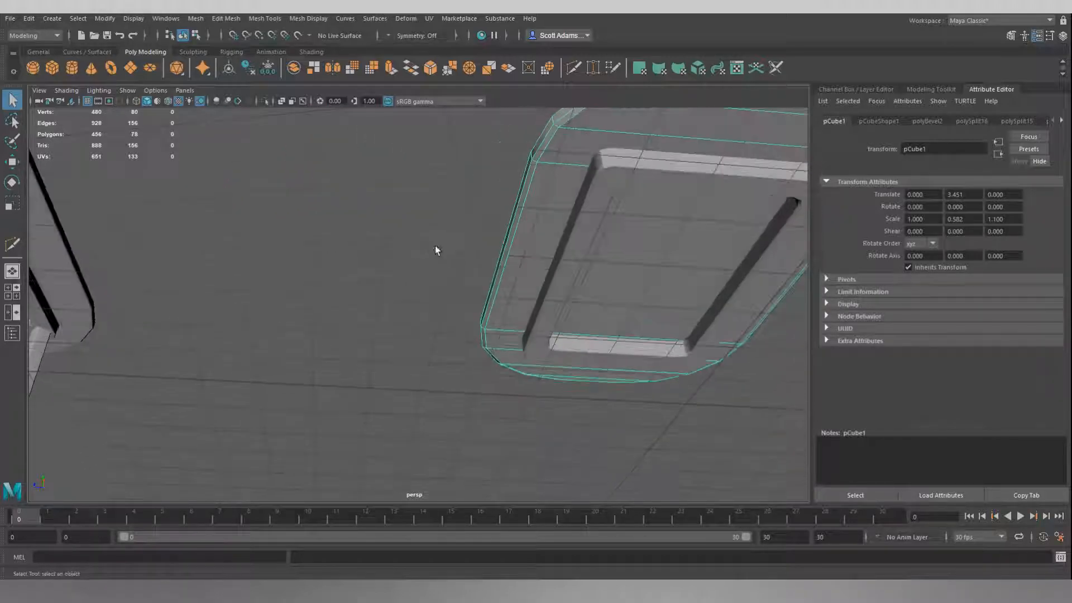
key("f")
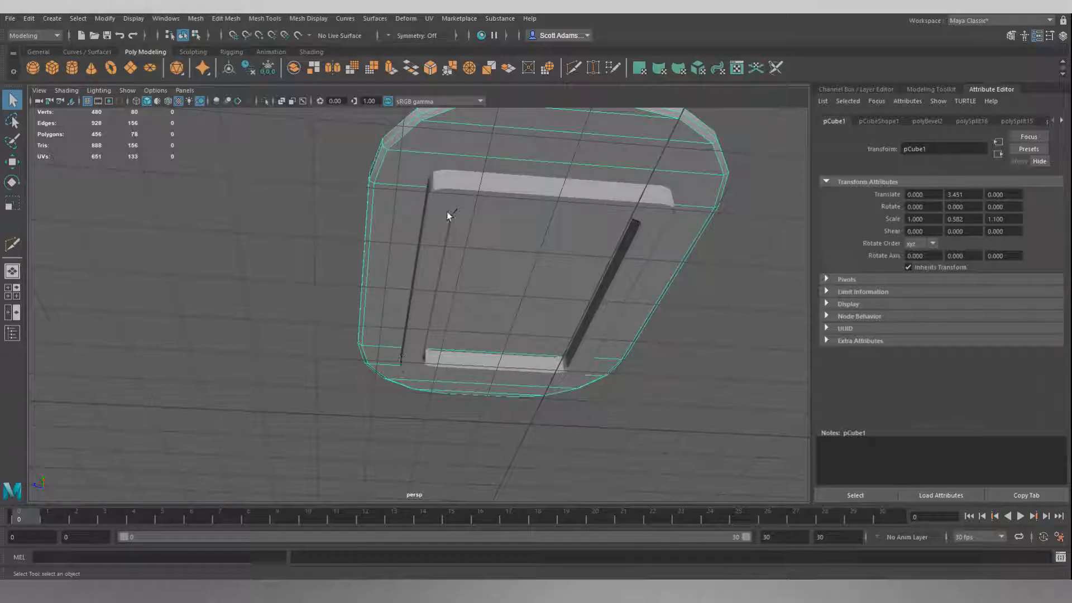
left_click(467, 187)
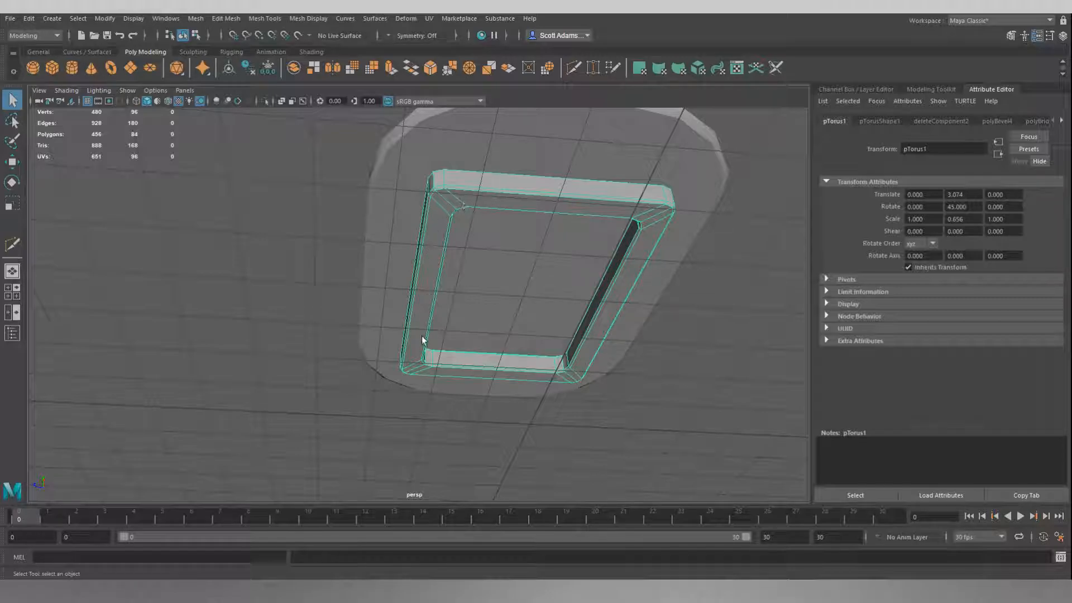
left_click_drag(566, 205, 358, 161, "alt")
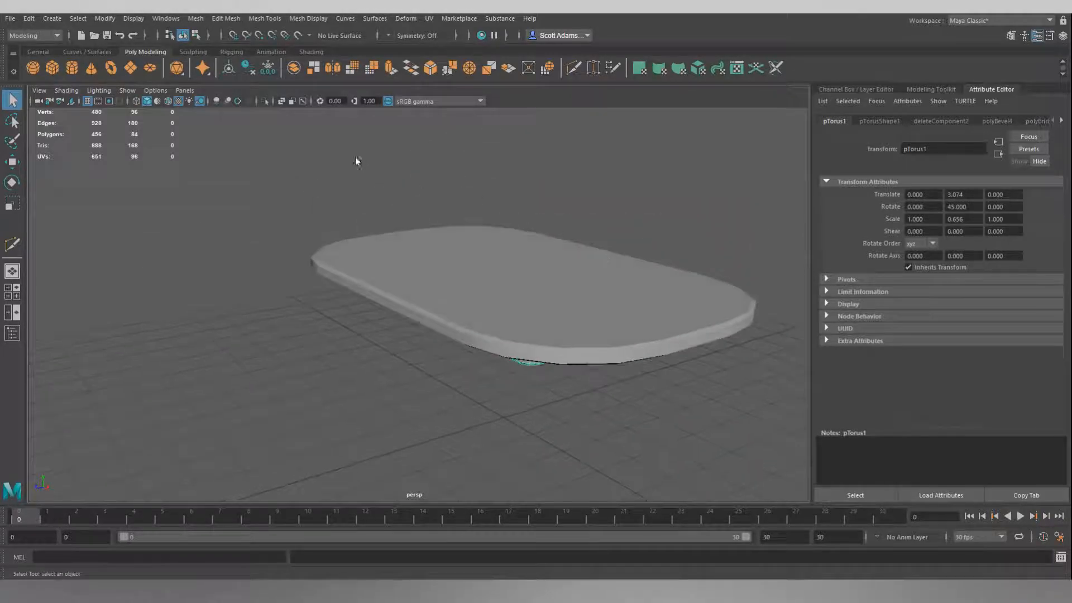
left_click(265, 101)
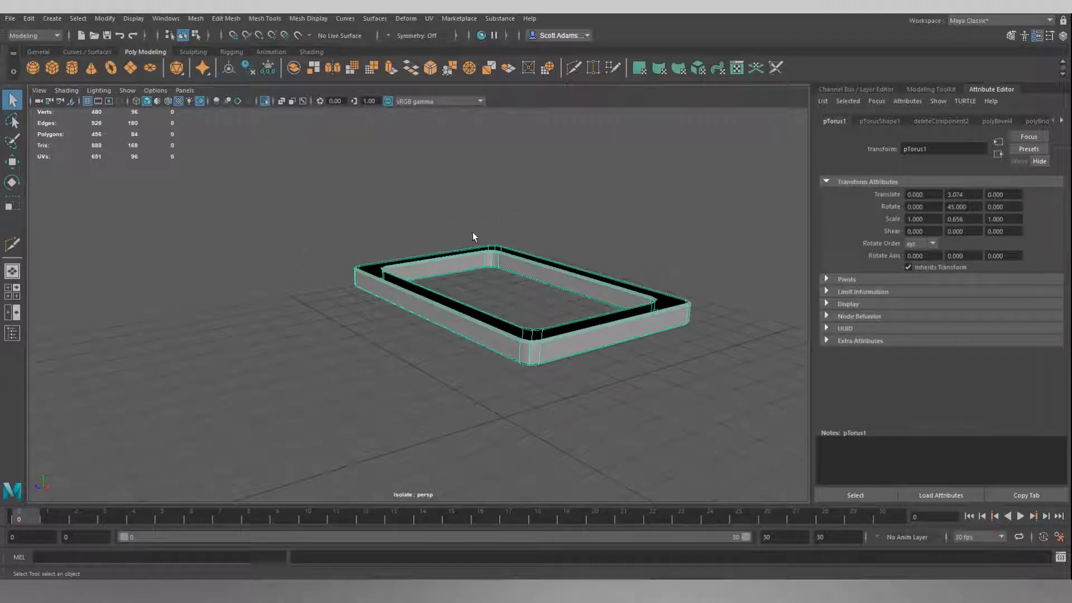
left_click(265, 102)
Examine from several angles how the rectangular frame meets the underside of the tabletop.
left_click_drag(290, 240, 258, 196, "alt")
left_click(403, 197)
left_click(428, 218)
left_click(409, 206)
left_click(434, 204)
left_click_drag(371, 215, 405, 231, "alt")
scroll(460, 250, "down", 3)
left_click(398, 223)
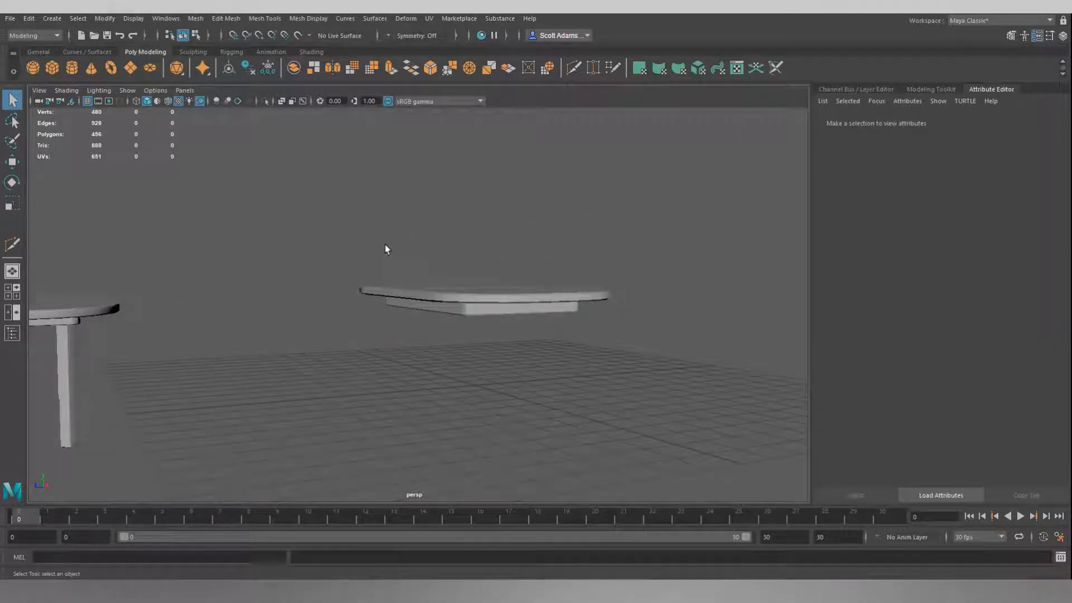
scroll(383, 243, "up", 4)
left_click_drag(456, 221, 285, 197, "alt")
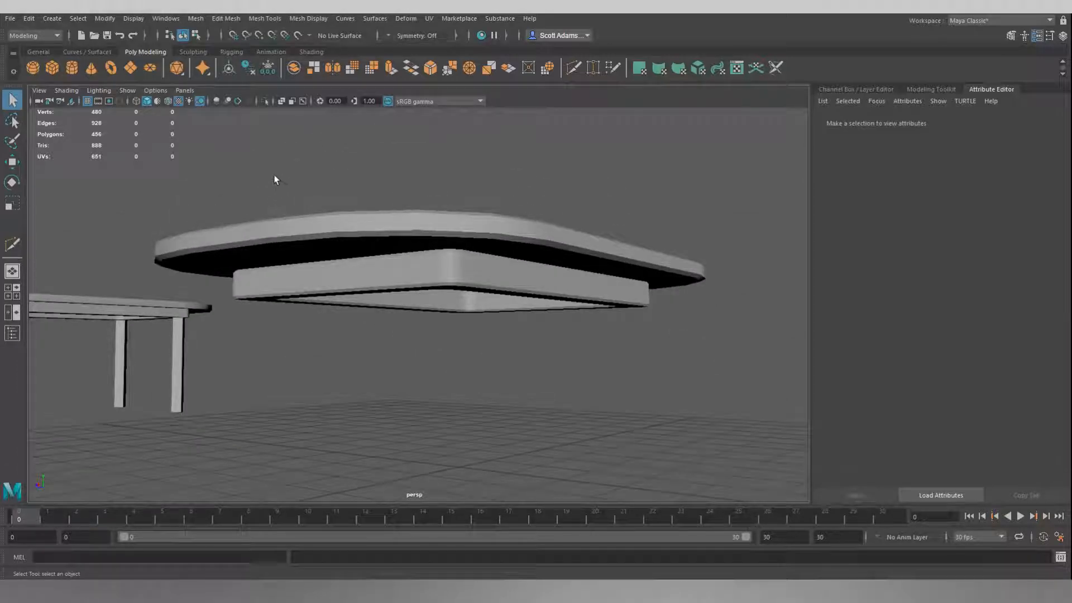
middle_click_drag(227, 191, 280, 194, "alt")
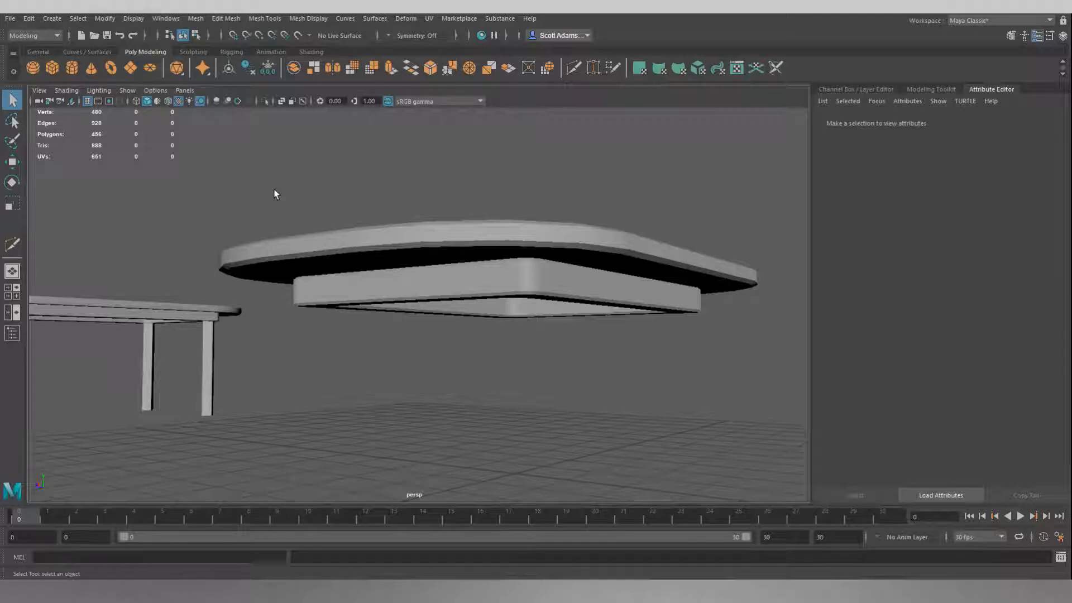
left_click_drag(249, 192, 344, 179, "alt")
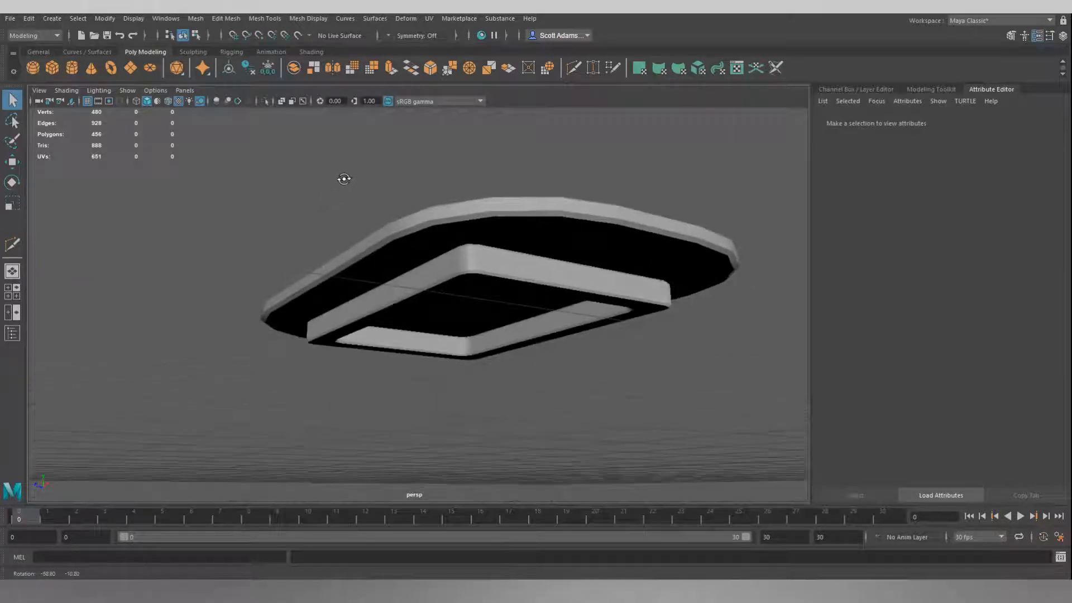
Combine the tabletop and the rectangular frame beneath it into one mesh.
scroll(407, 235, "up", 5)
left_click(425, 225)
left_click(440, 243)
left_click(408, 230)
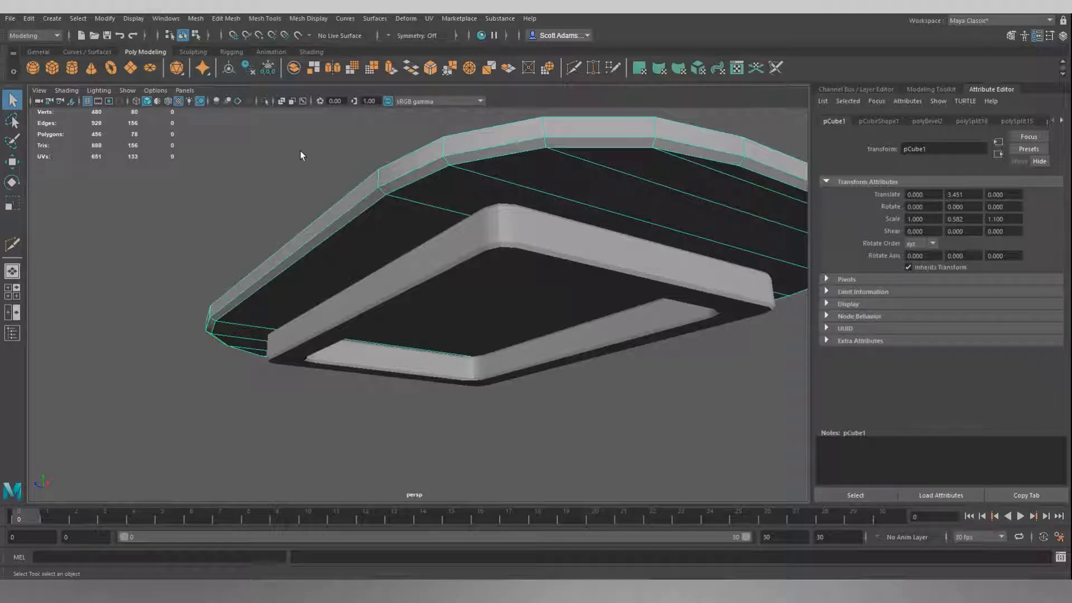
left_click_drag(300, 152, 510, 317)
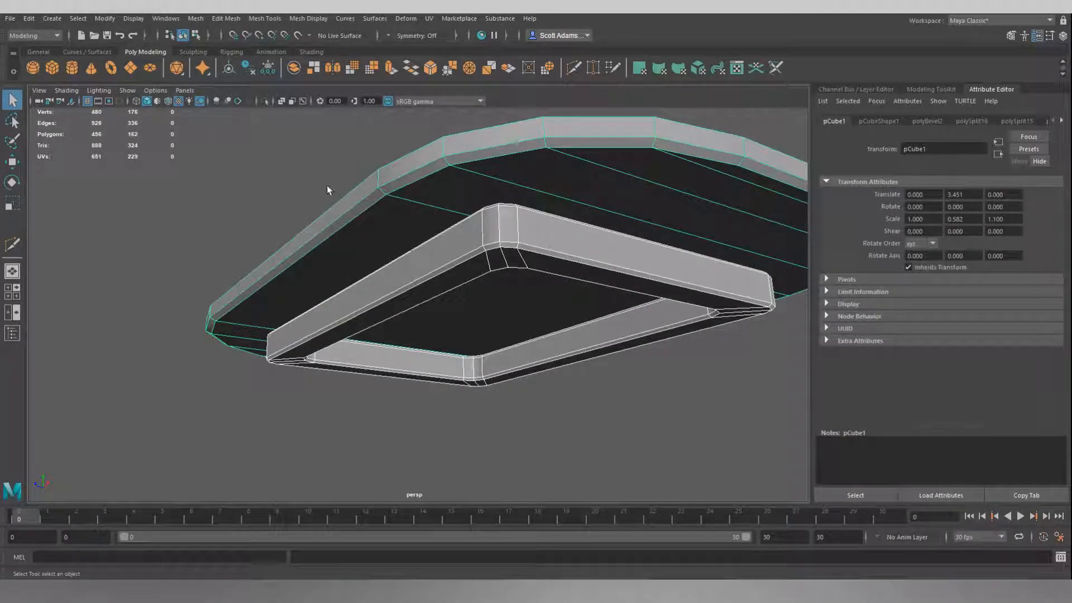
left_click(196, 19)
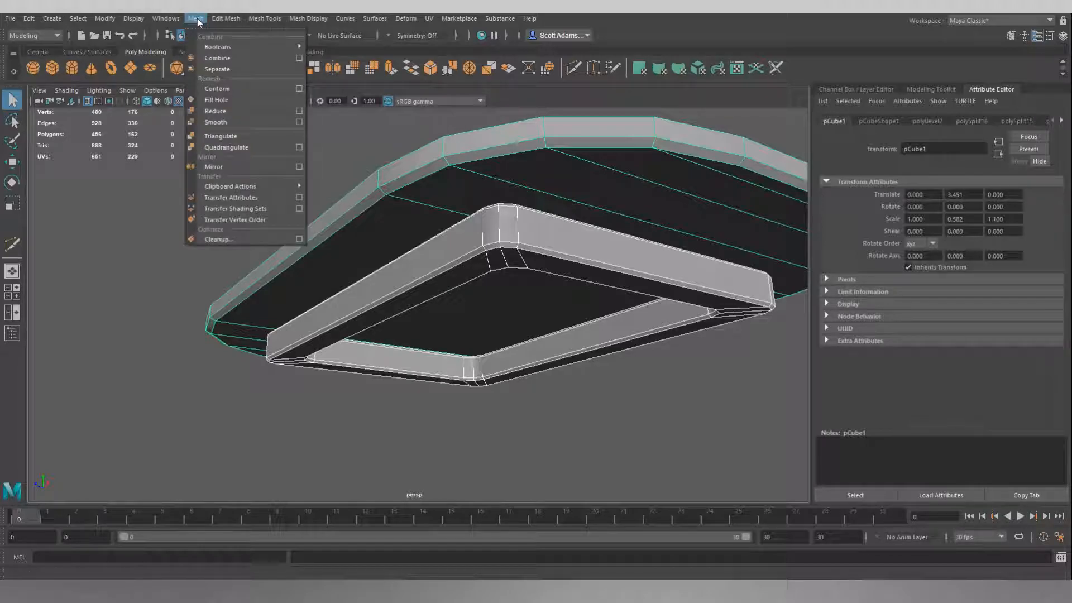
left_click(234, 58)
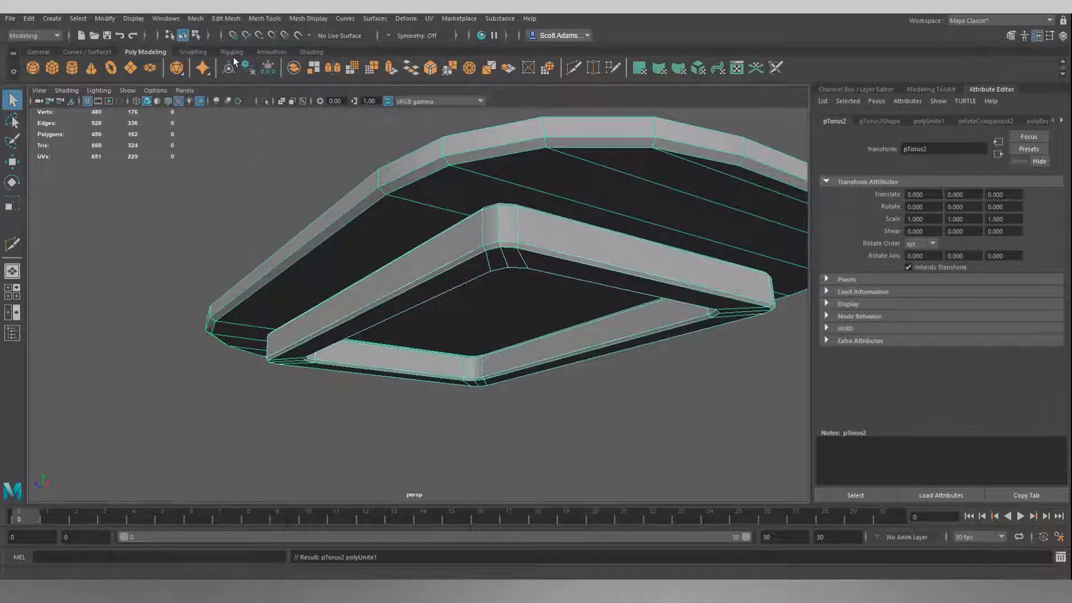
Examine the combined mesh from below and check its polygon count.
left_click(388, 233)
left_click_drag(316, 208, 337, 225, "alt")
left_click(369, 198)
left_click(419, 260)
left_click(378, 199)
left_click_drag(447, 196, 447, 239, "alt")
left_click(437, 252)
left_click_drag(451, 318, 481, 277, "alt")
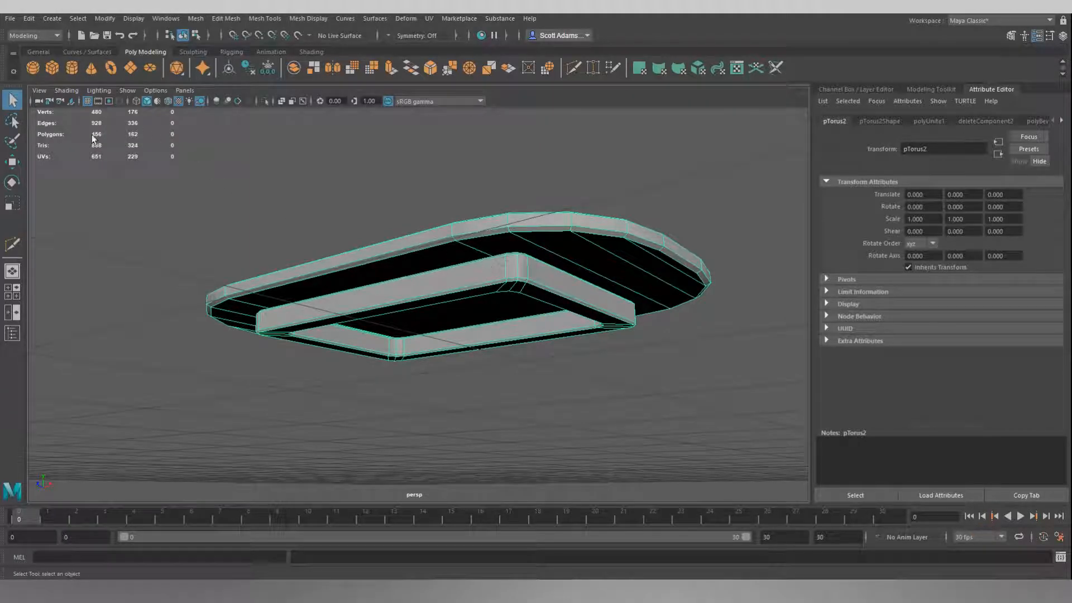
mouse_move(489, 228)
left_mouse_down("alt")
mouse_move(441, 207)
mouse_move(472, 231)
left_mouse_up("alt")
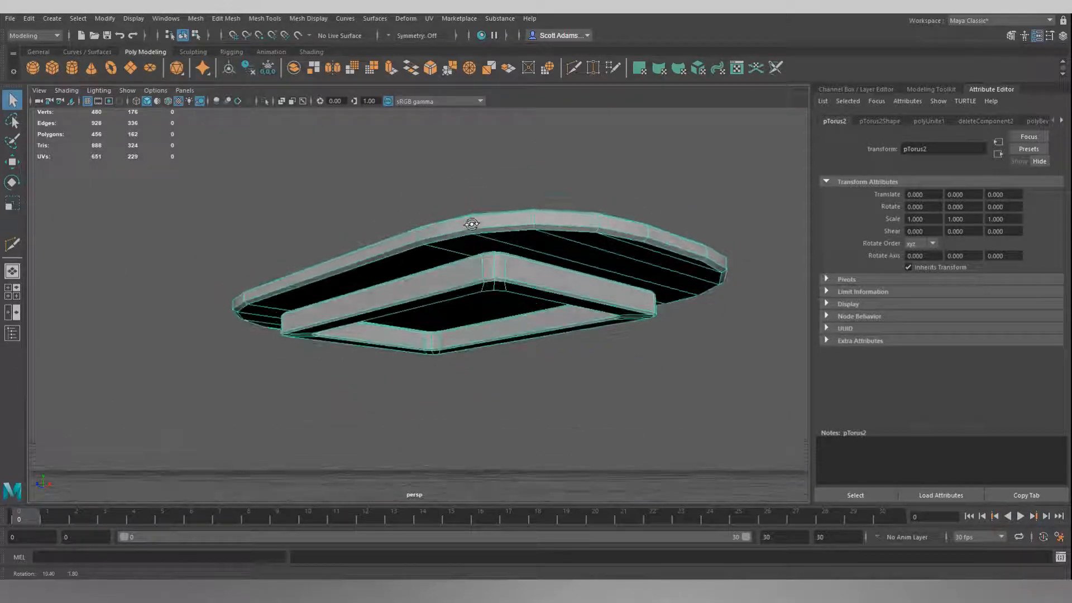
Select all nine faces of the tabletop's underside, leaving out the frame's faces, and delete them.
right_click(441, 186)
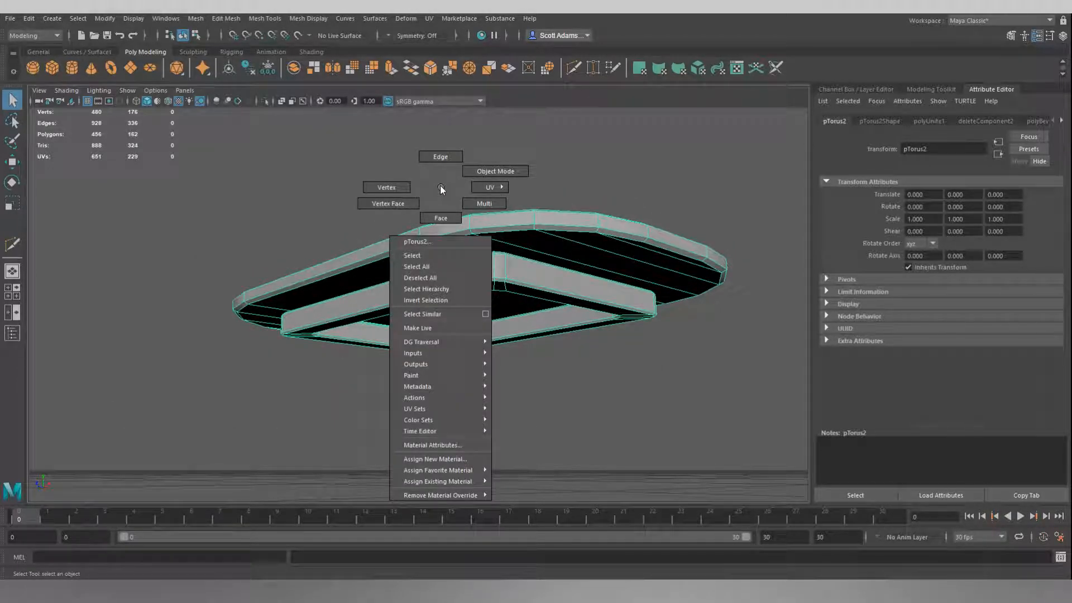
left_click(441, 218)
left_click_drag(443, 220, 498, 172, "alt")
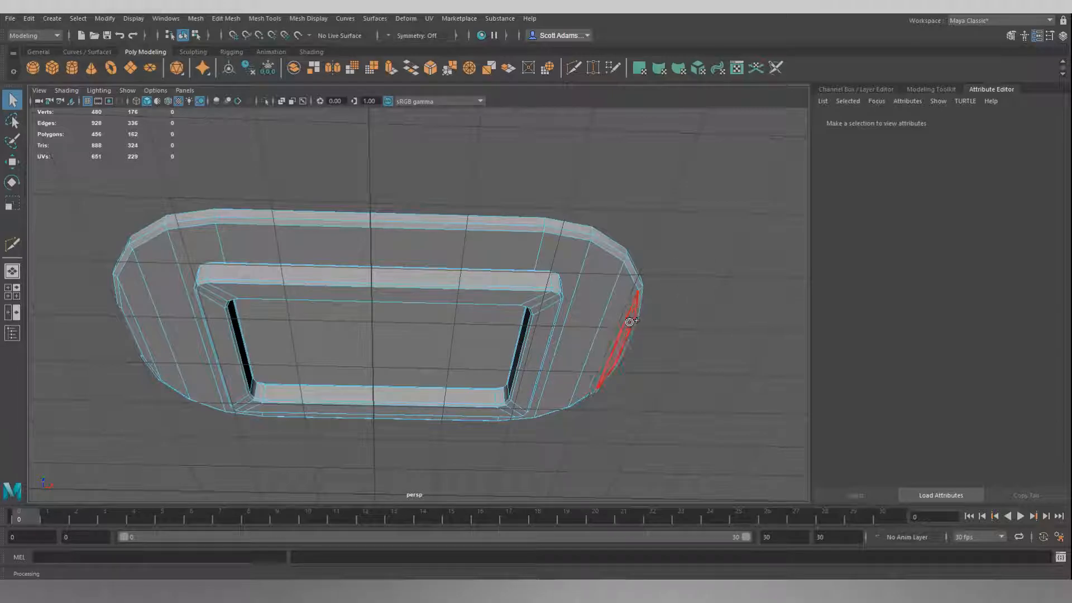
mouse_move(630, 322)
left_mouse_down()
mouse_move(596, 280)
mouse_move(503, 254)
mouse_move(229, 245)
mouse_move(182, 260)
mouse_move(135, 323)
left_mouse_up()
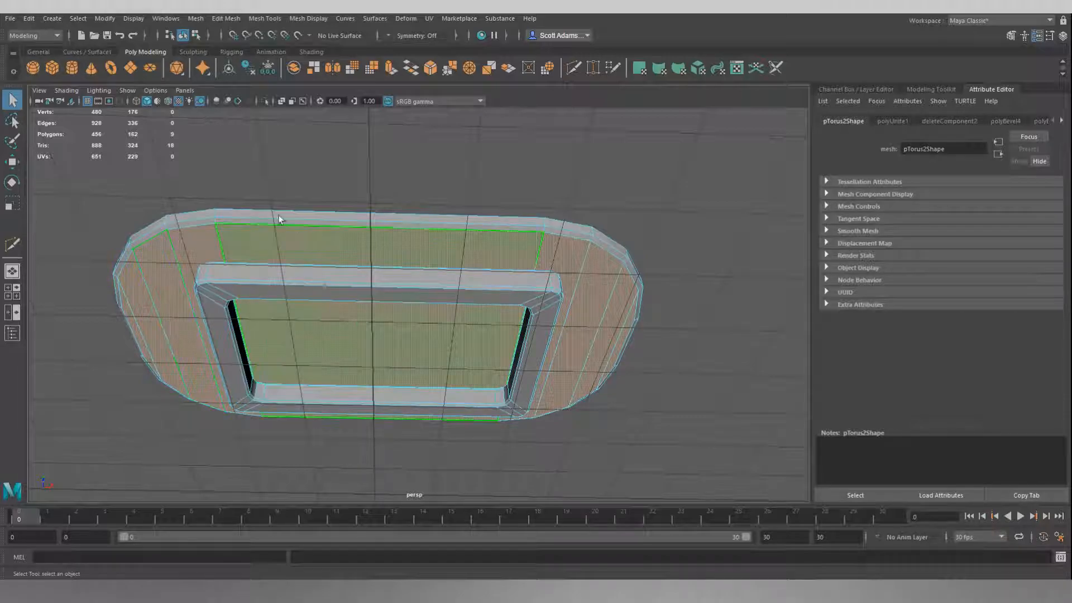
left_click(302, 264)
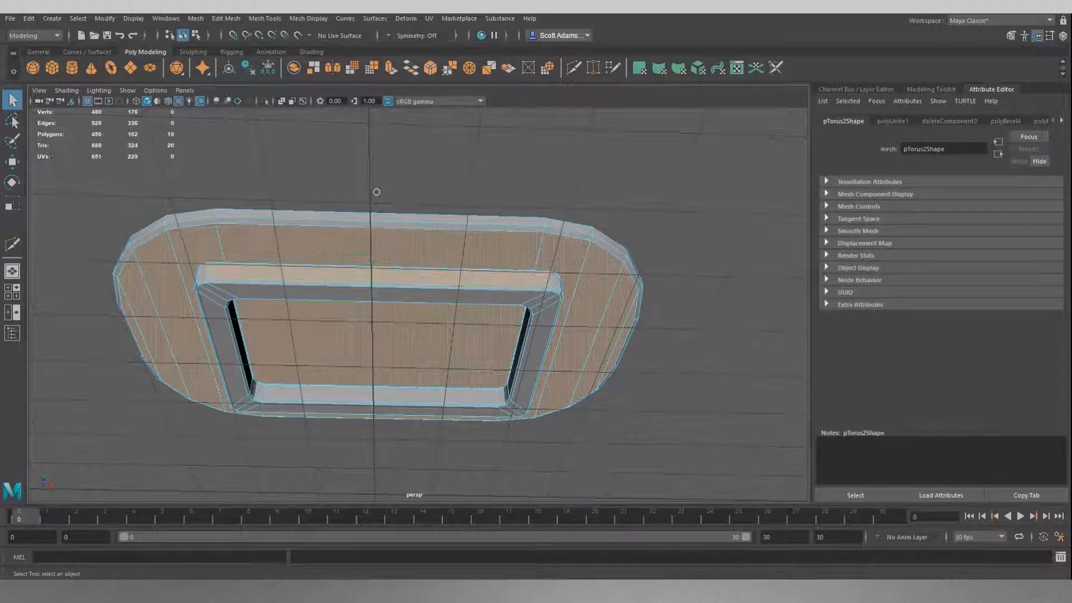
left_click(308, 273)
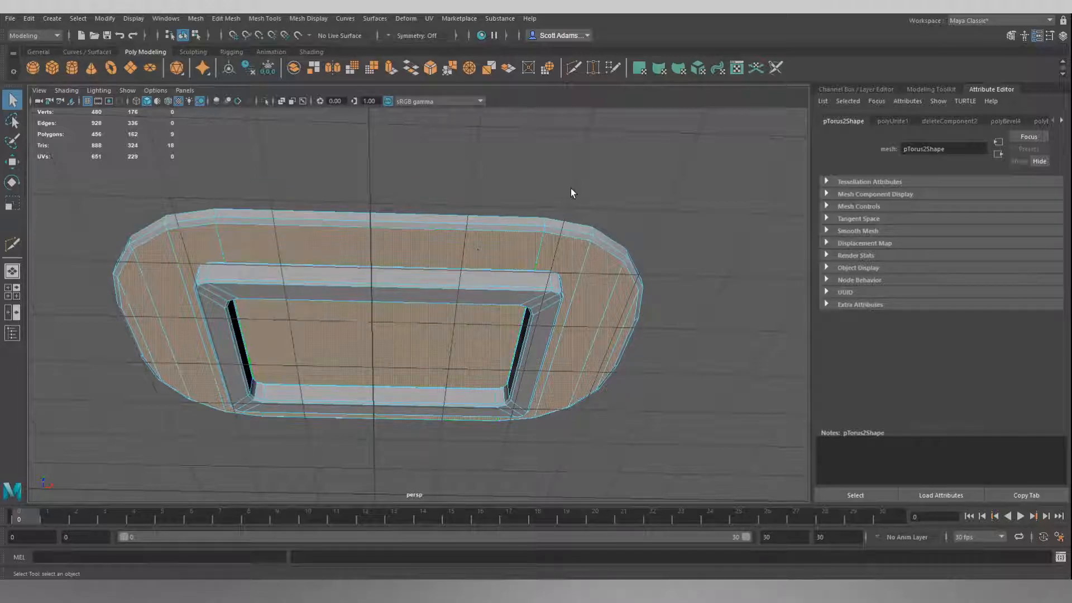
left_click_drag(571, 193, 528, 203, "alt")
key("Delete")
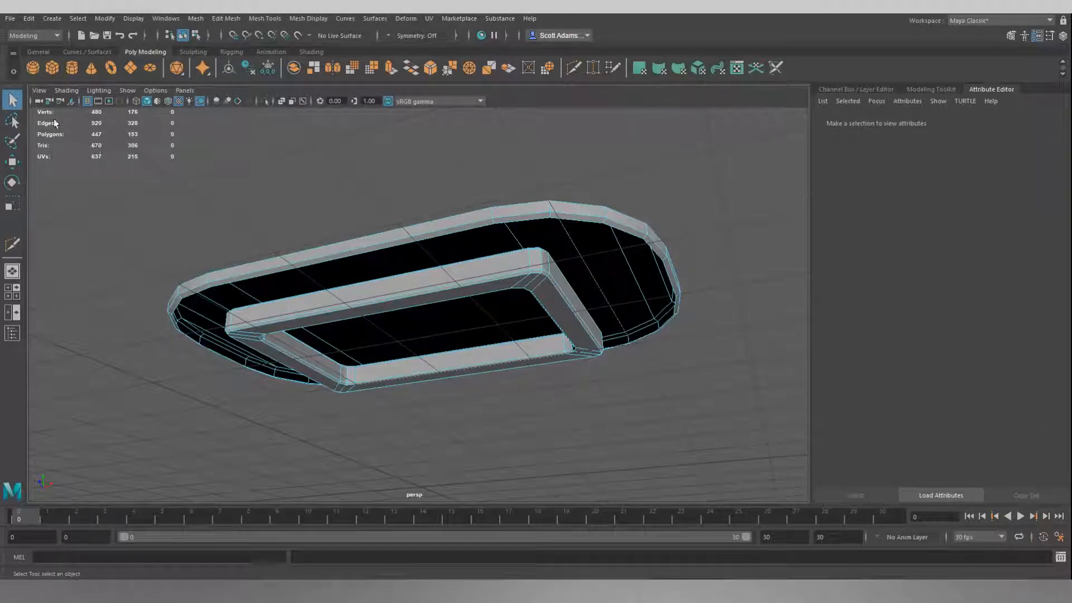
Bridge the upper outer edge on one side of the frame to the tabletop's matching lower border edge.
left_click_drag(223, 180, 297, 168, "alt")
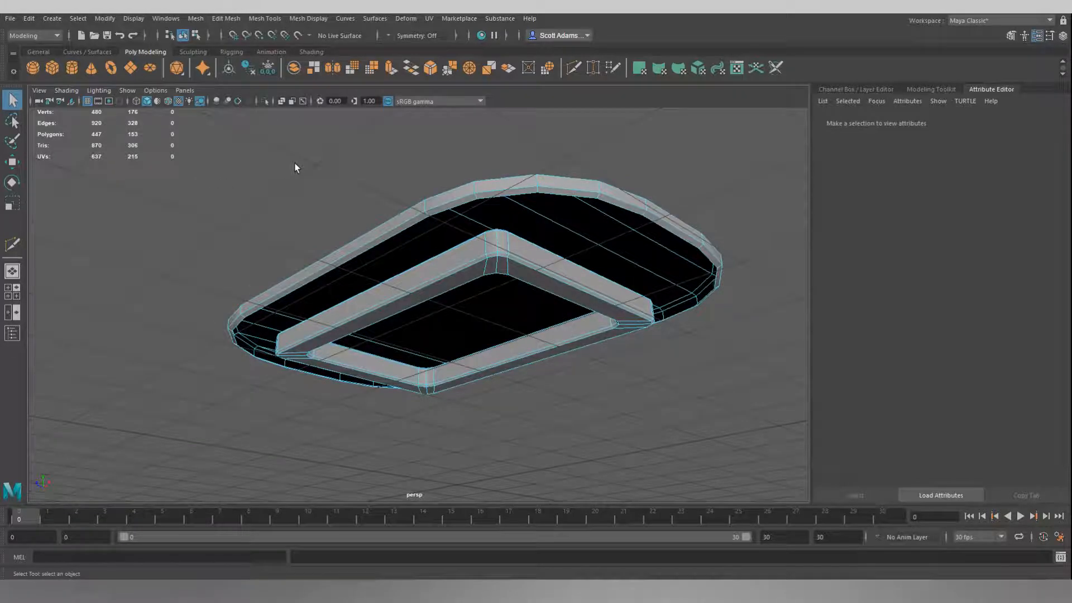
right_click(296, 168)
right_click_drag(295, 143, 296, 143)
left_click_drag(296, 144, 361, 172, "alt")
scroll(440, 210, "up", 3)
left_click_drag(440, 209, 589, 273, "alt")
left_click(461, 236)
left_click_drag(675, 299, 610, 258, "alt")
left_click(651, 236, "shift")
left_click_drag(740, 197, 718, 211, "alt")
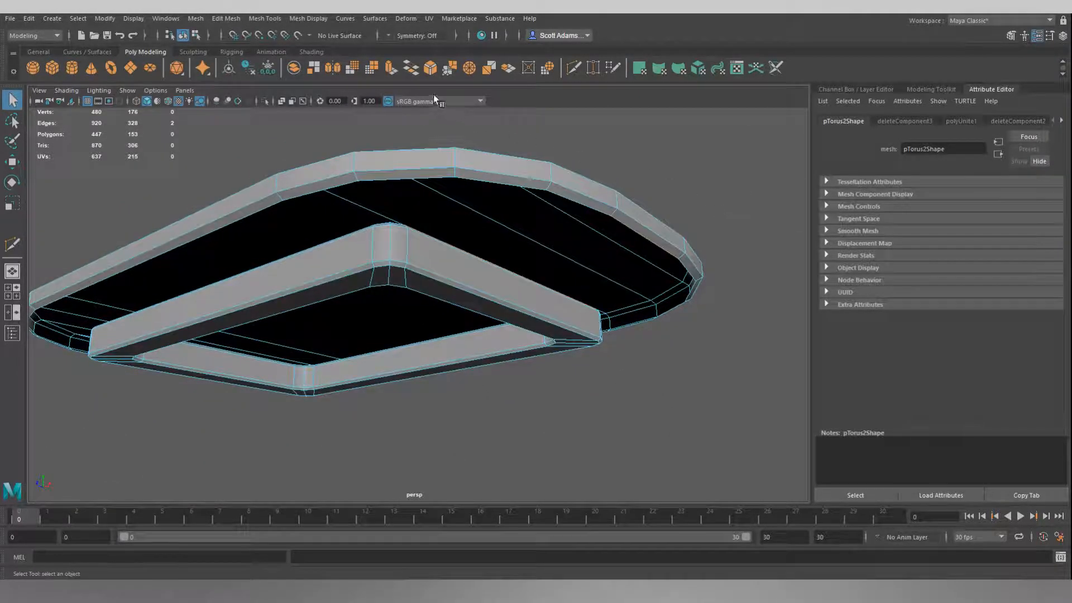
left_click(415, 69)
Bridge the frame's upper outer edges to the tabletop's lower border edges on two more sides.
left_click_drag(318, 179, 397, 218, "alt")
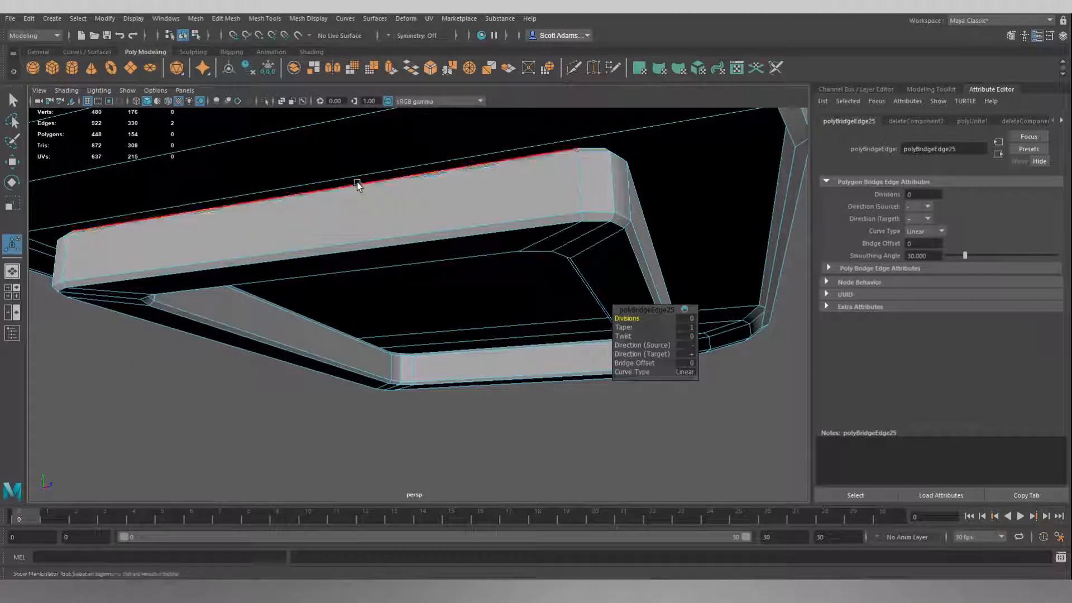
left_click(357, 184)
scroll(357, 185, "down", 3)
left_click(260, 138, "shift")
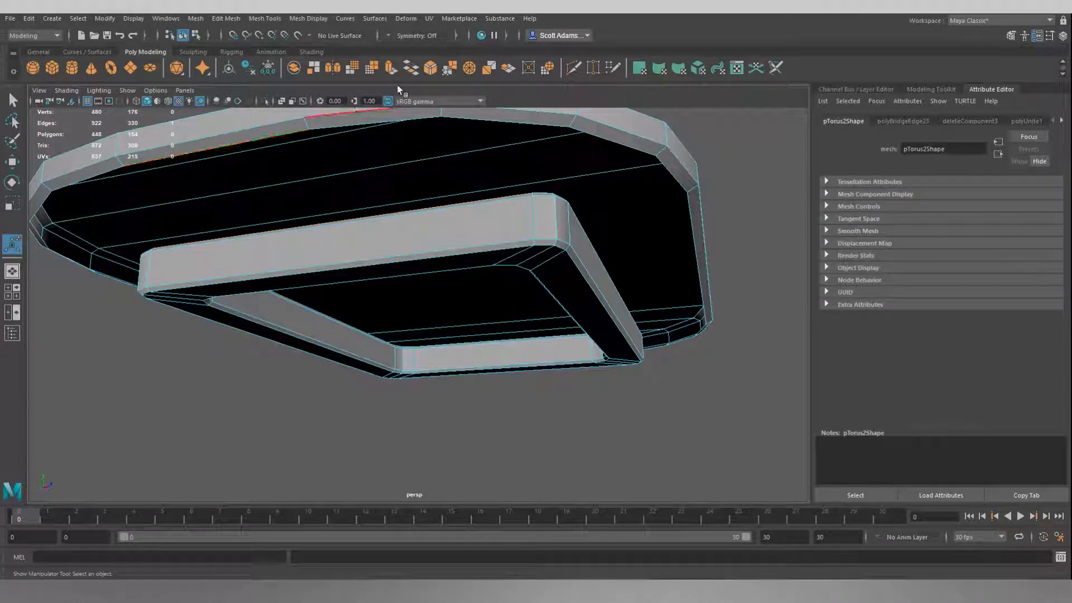
left_click(413, 69)
left_click_drag(501, 228, 478, 236, "alt")
left_click(479, 236)
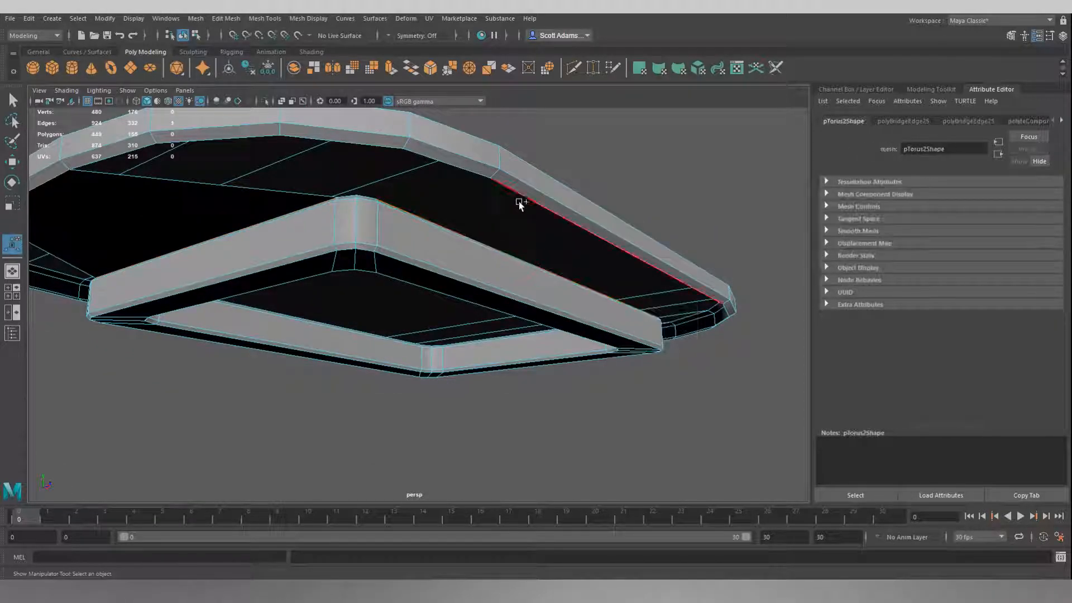
left_click(407, 71)
Bridge the frame's upper outer edge to the tabletop's lower border edge on the last open side, and clear the selection.
left_click_drag(419, 186, 471, 242, "alt")
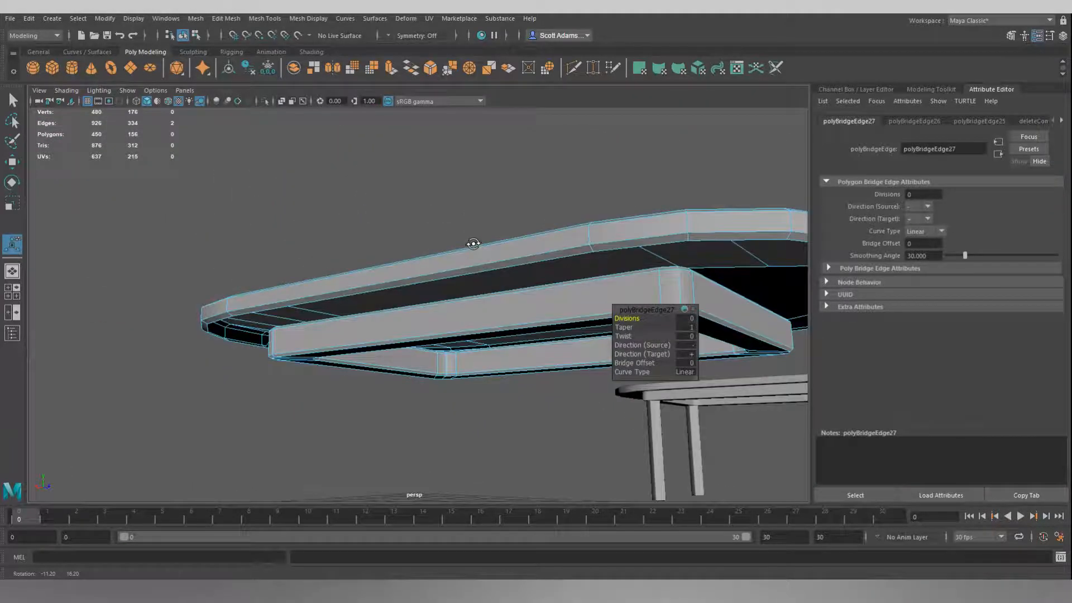
left_click(470, 280)
left_click_drag(470, 280, 430, 282, "alt")
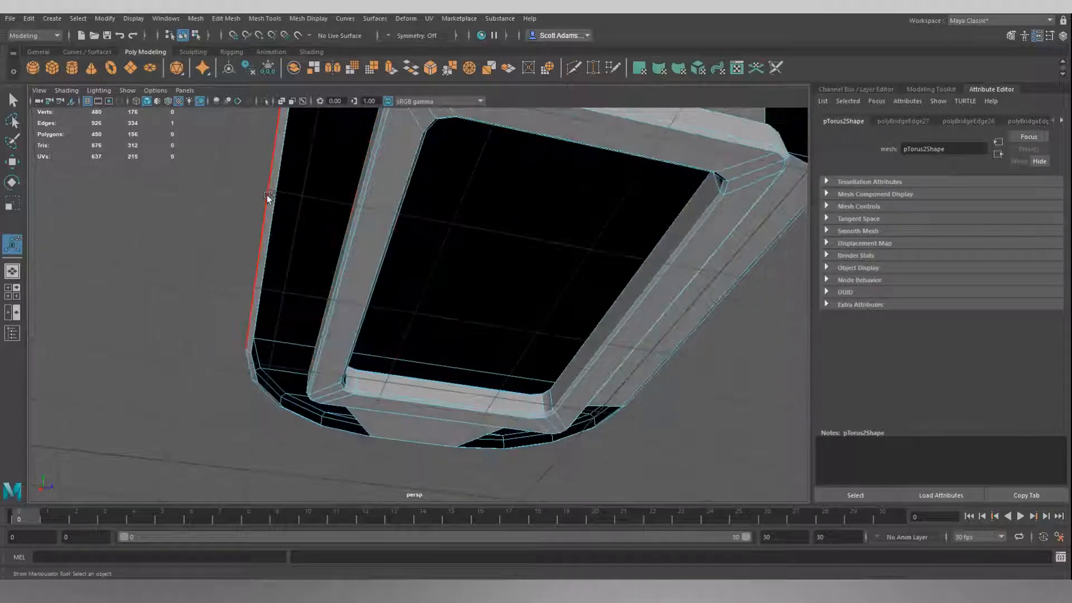
left_click_drag(311, 213, 205, 318, "alt")
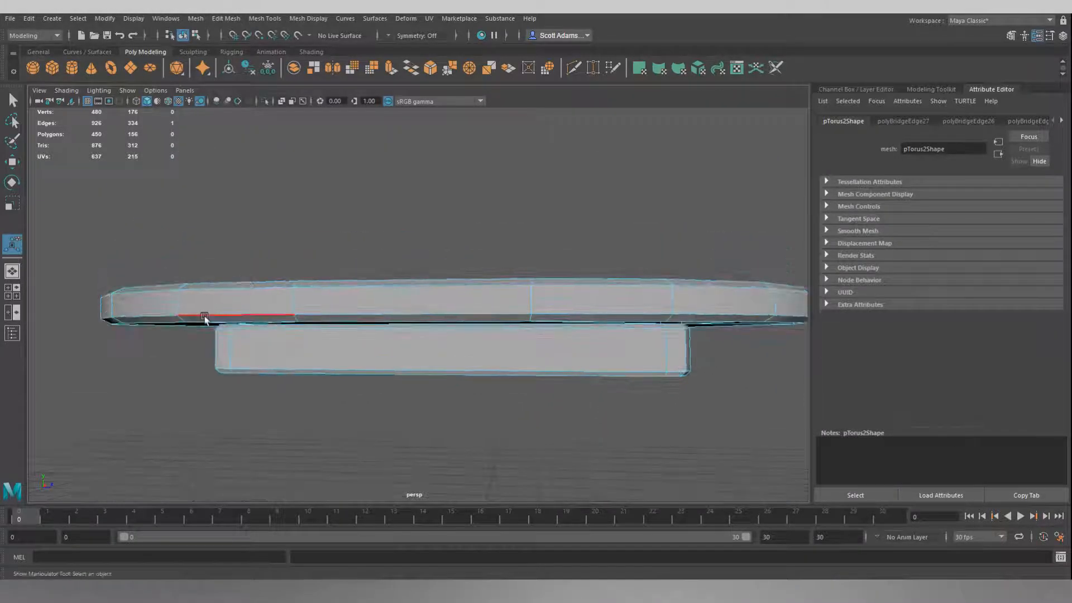
left_click_drag(188, 365, 228, 347, "alt")
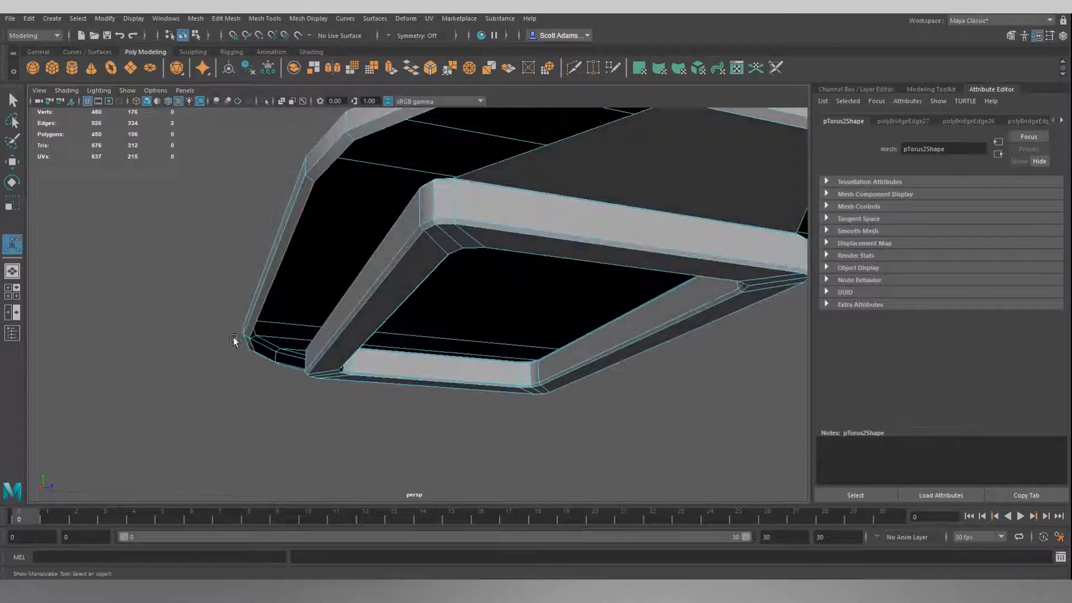
left_click(410, 67)
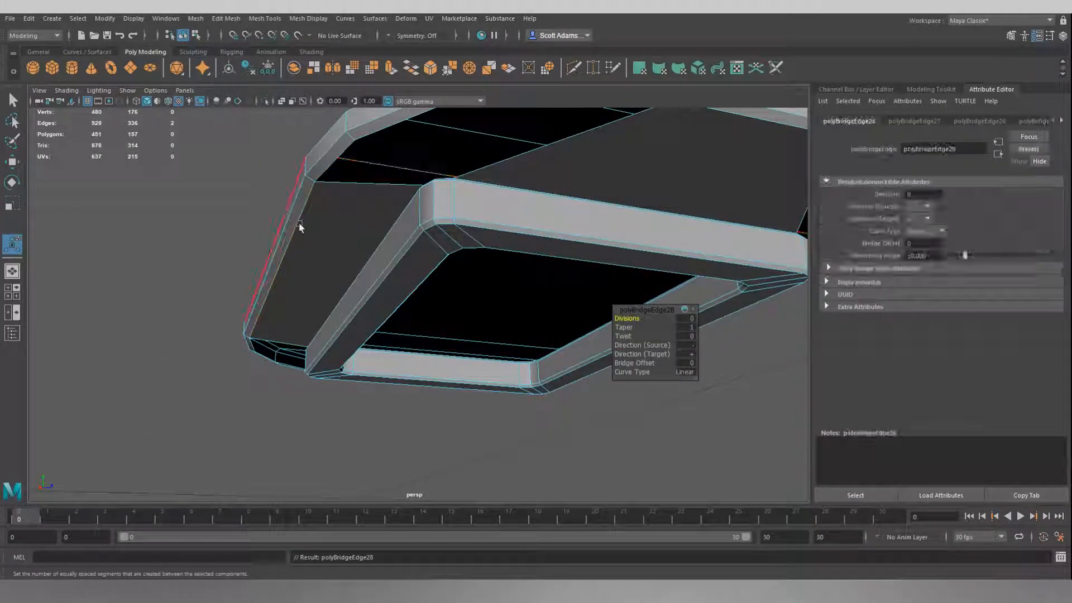
left_click_drag(246, 229, 338, 299, "alt")
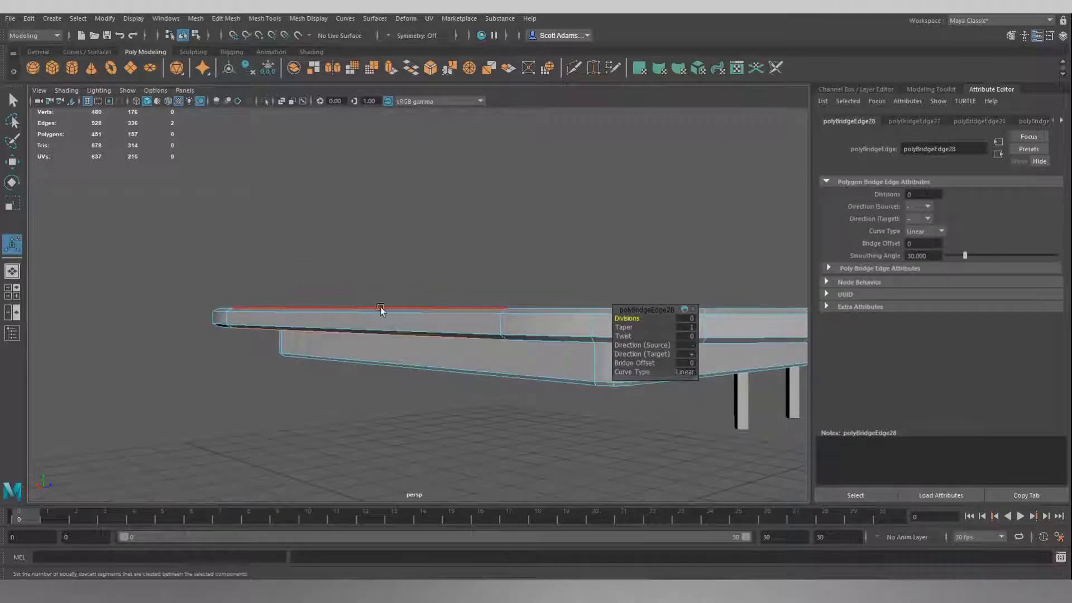
left_click(490, 250)
left_click_drag(564, 226, 542, 204, "alt")
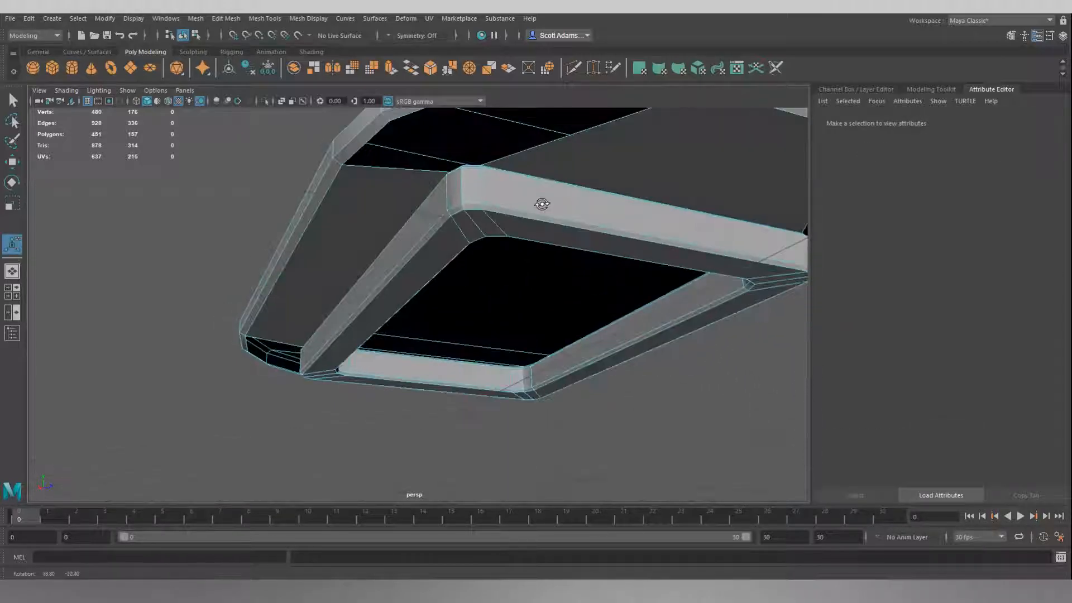
middle_click_drag(545, 192, 465, 251, "alt")
left_click_drag(465, 251, 498, 250, "alt")
middle_click_drag(533, 236, 475, 249, "alt")
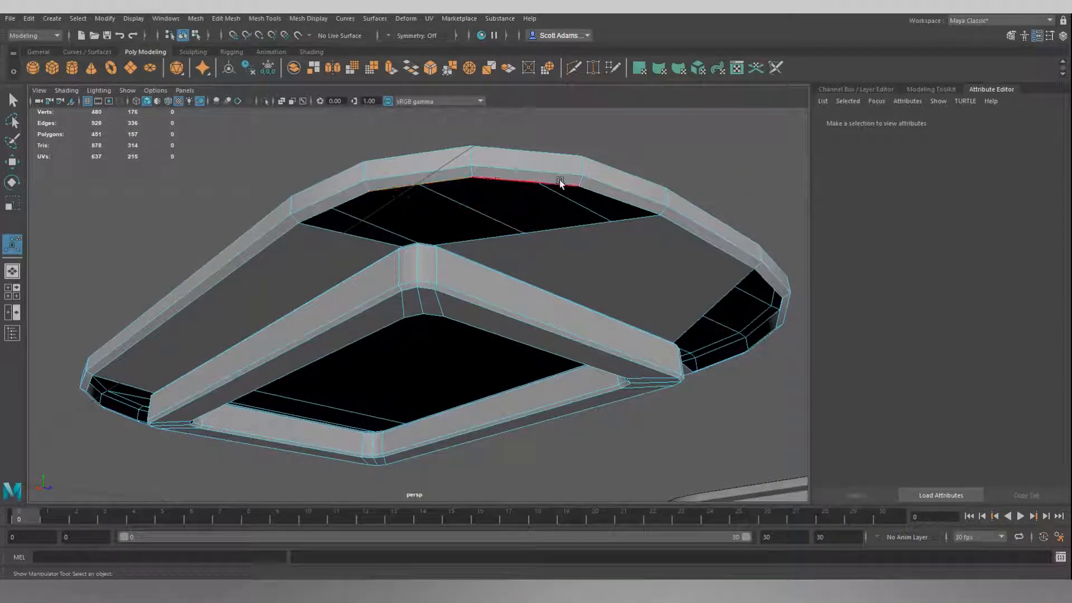
Bridge the two upper edges of the frame's first rounded corner to the two facing tabletop border edges, and clear the selection.
left_click_drag(440, 241, 440, 283, "alt")
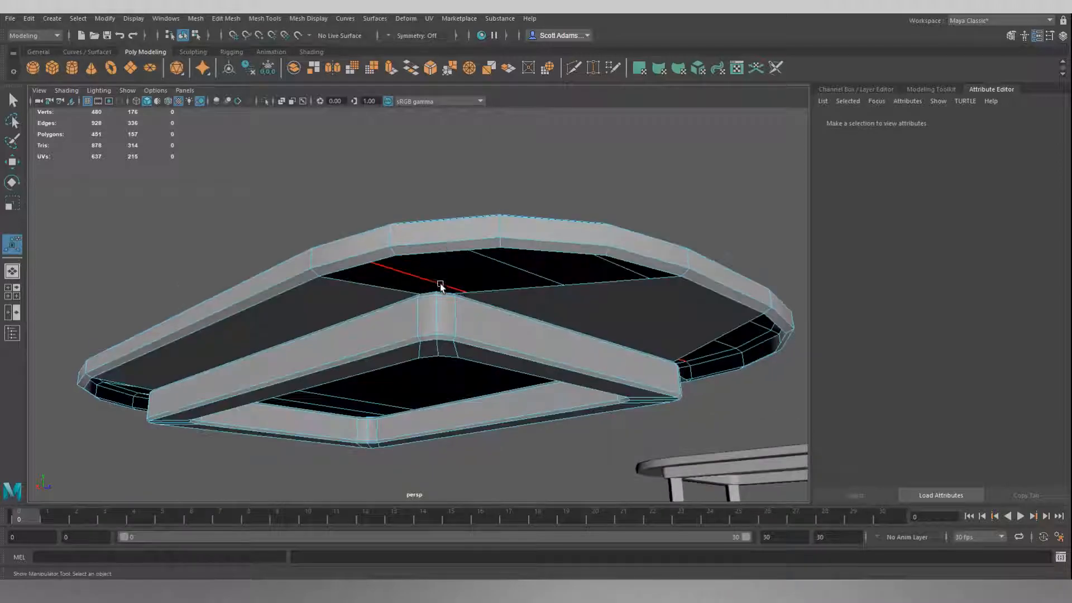
left_click(445, 292)
left_click(529, 249, "shift")
left_click(414, 72)
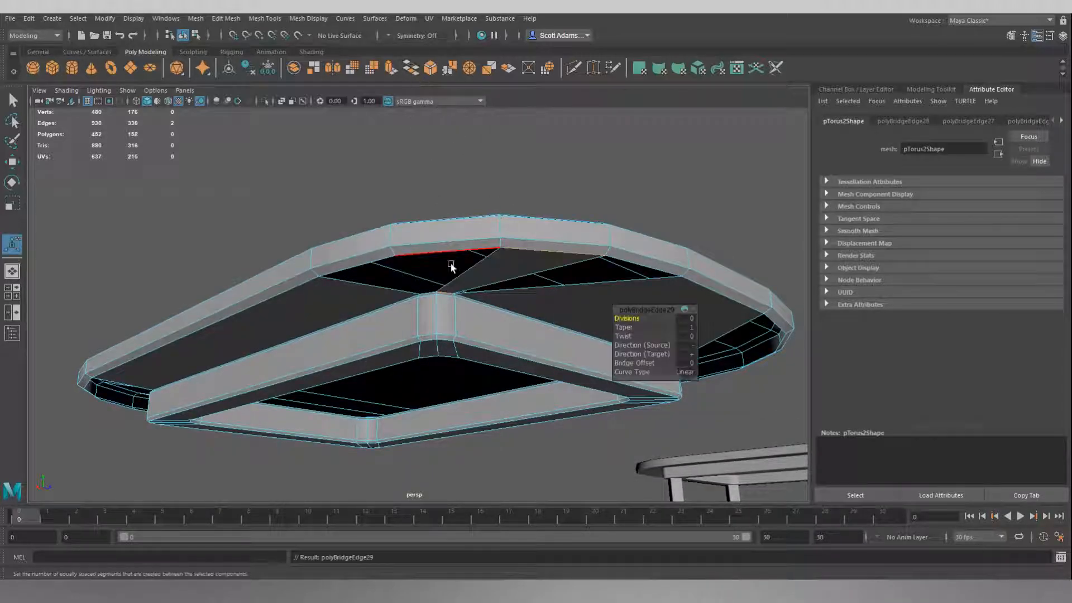
left_click(433, 290)
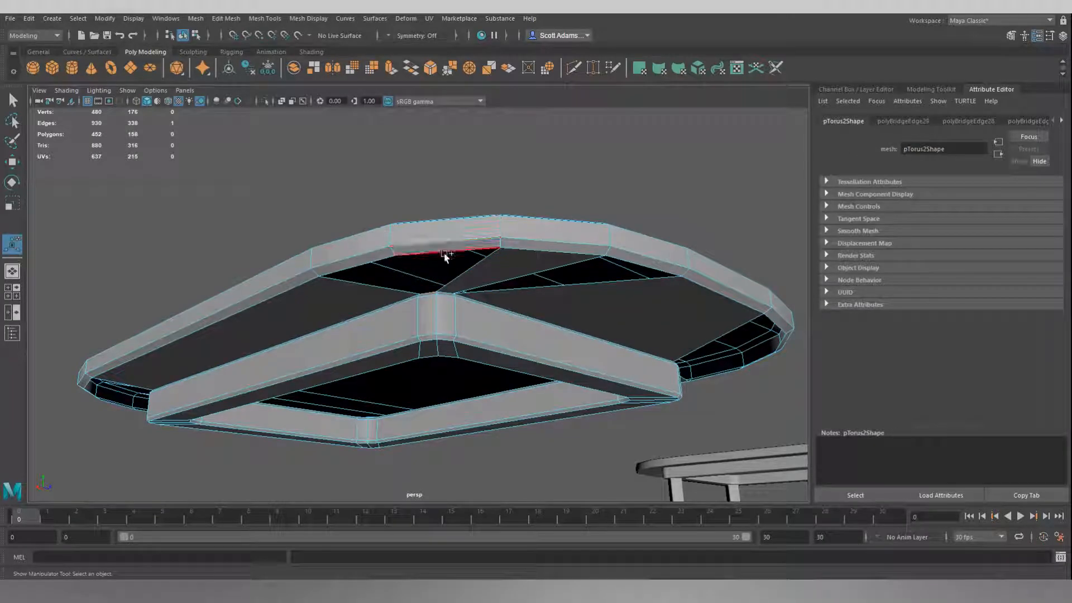
left_click(412, 74)
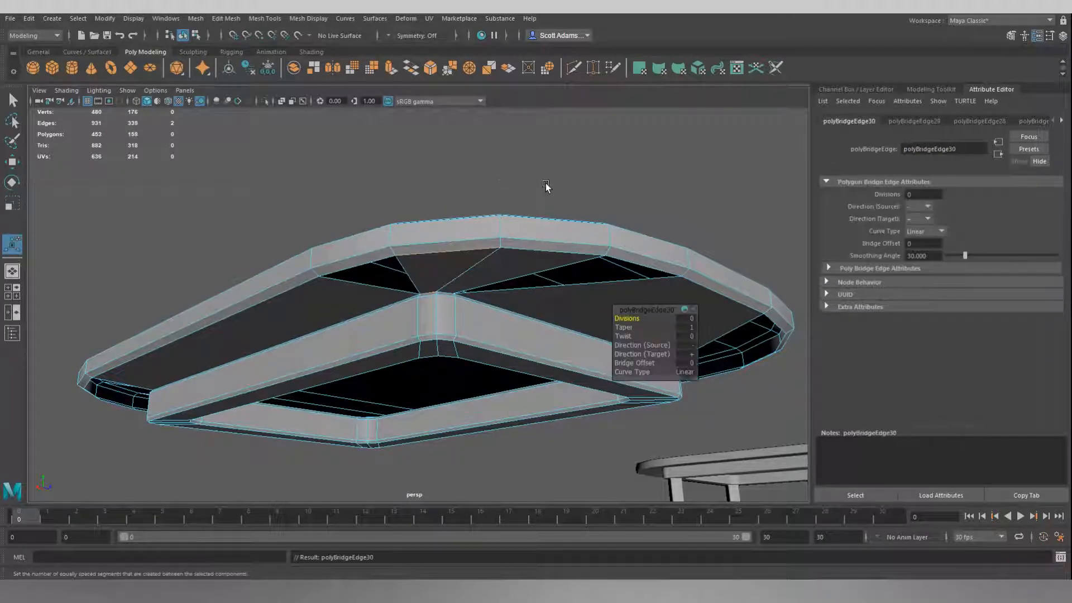
left_click(629, 198)
Fill the two triangular holes left beside the bridged faces at the first frame corner, and clear the selection.
left_click_drag(629, 199, 564, 184, "alt")
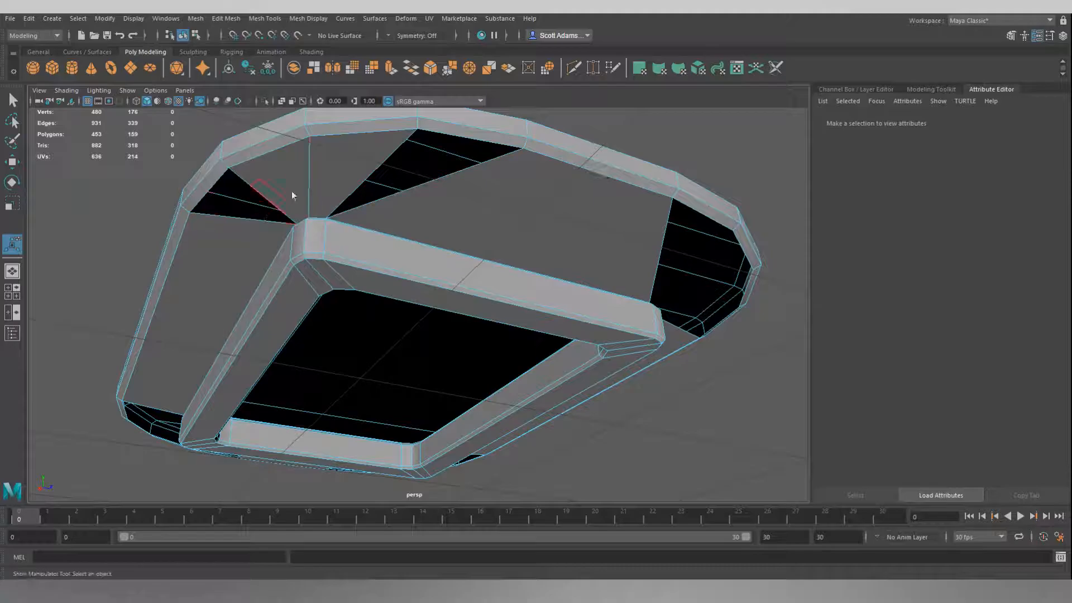
left_click(389, 195)
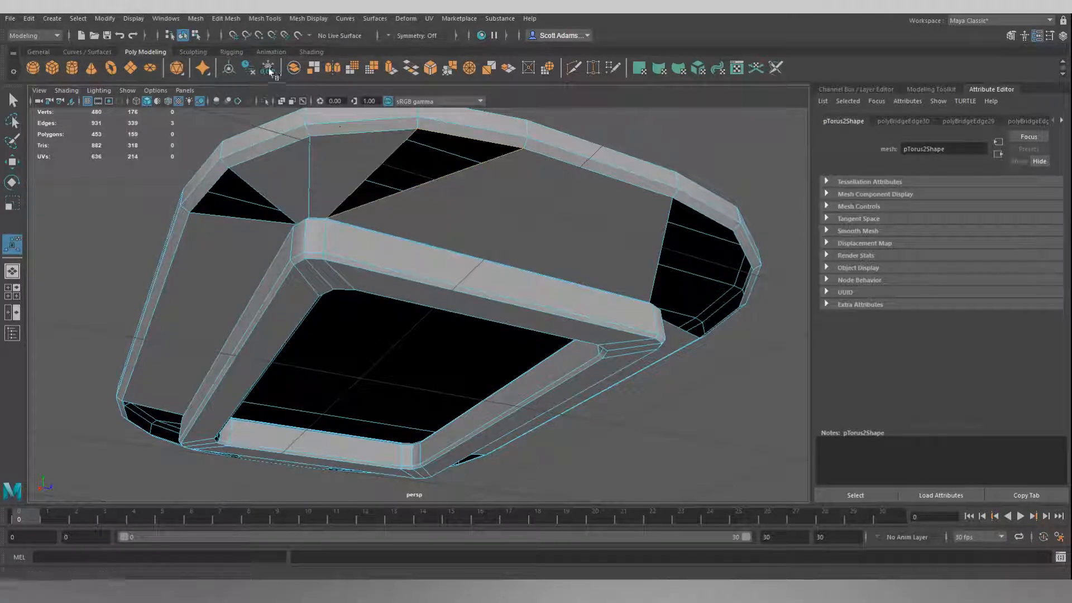
left_click(196, 18)
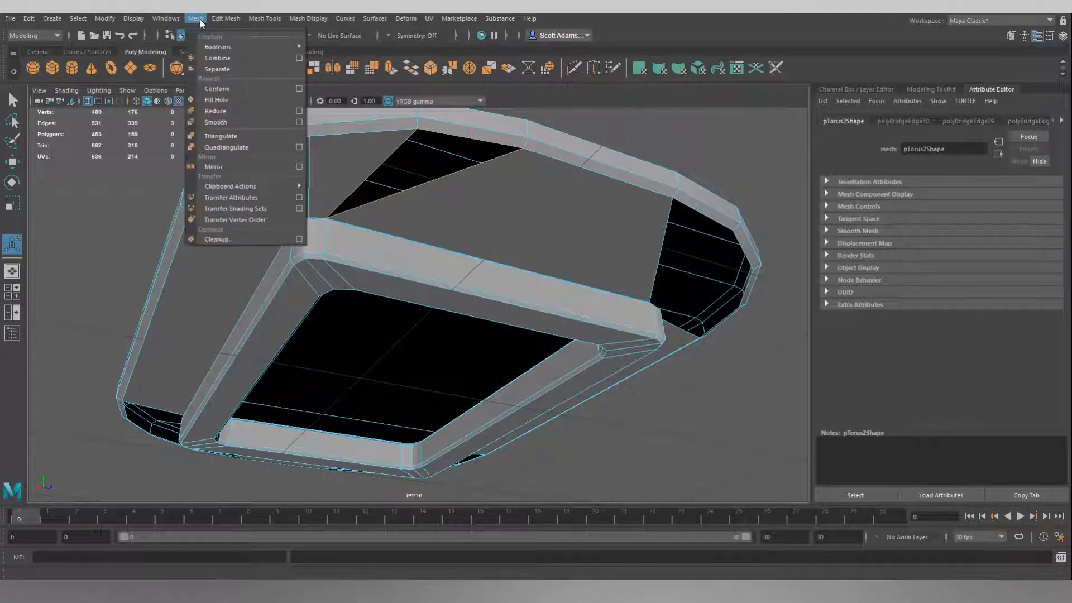
left_click(233, 100)
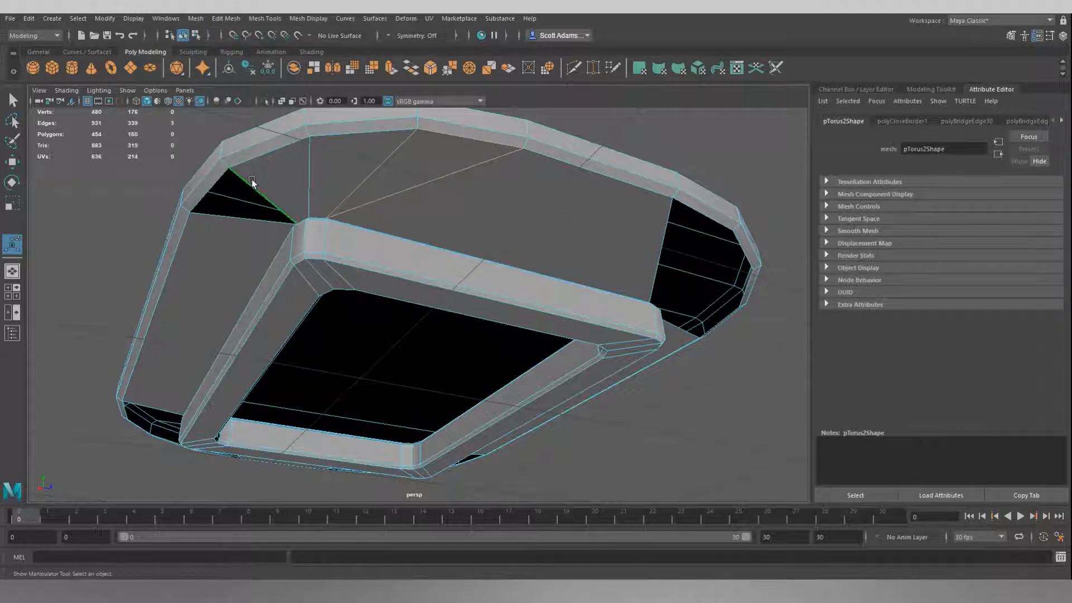
left_click(199, 19)
left_click(218, 99)
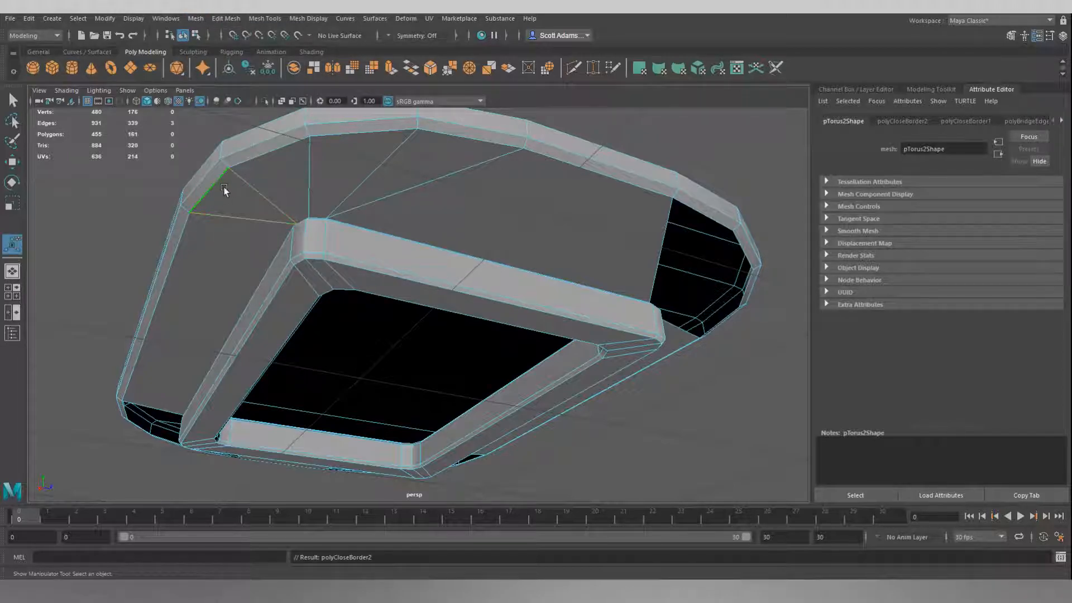
left_click(126, 196)
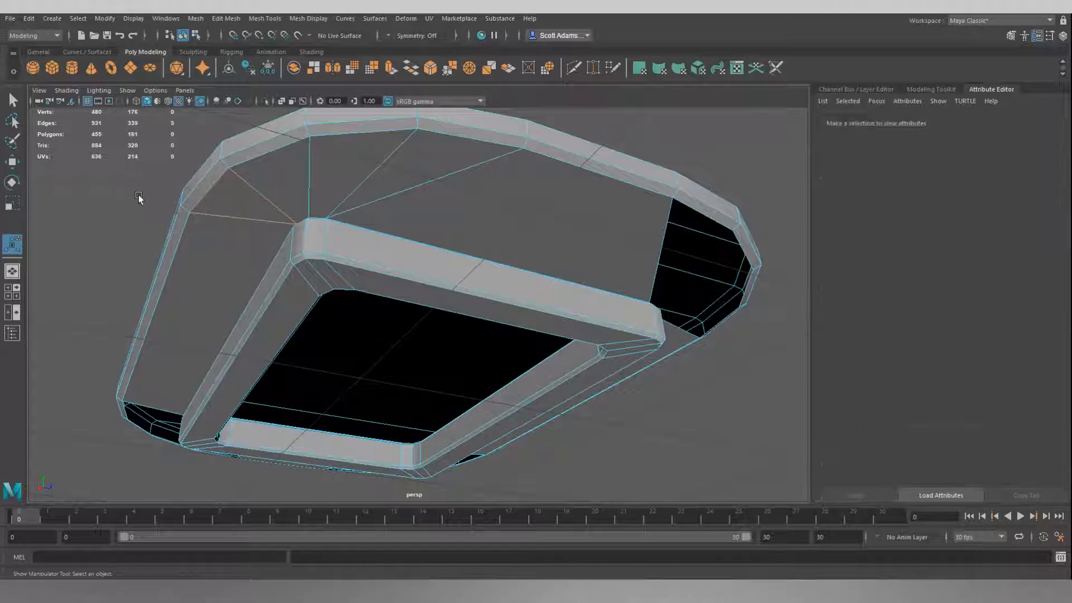
Try to fill the entire open gap at the second frame corner with one face.
left_click_drag(637, 252, 550, 226, "alt")
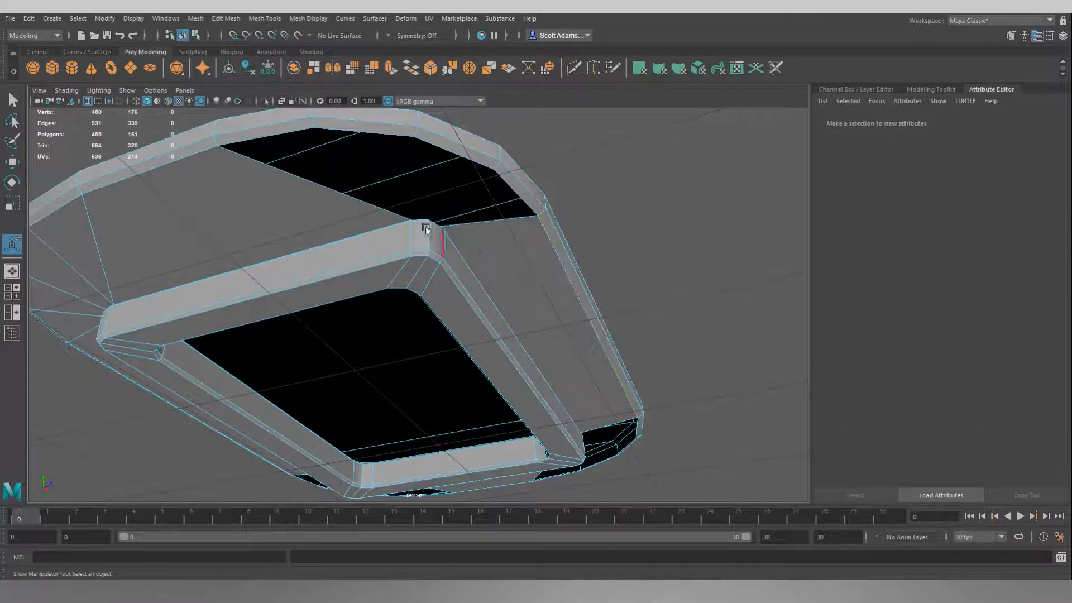
double_click(375, 211)
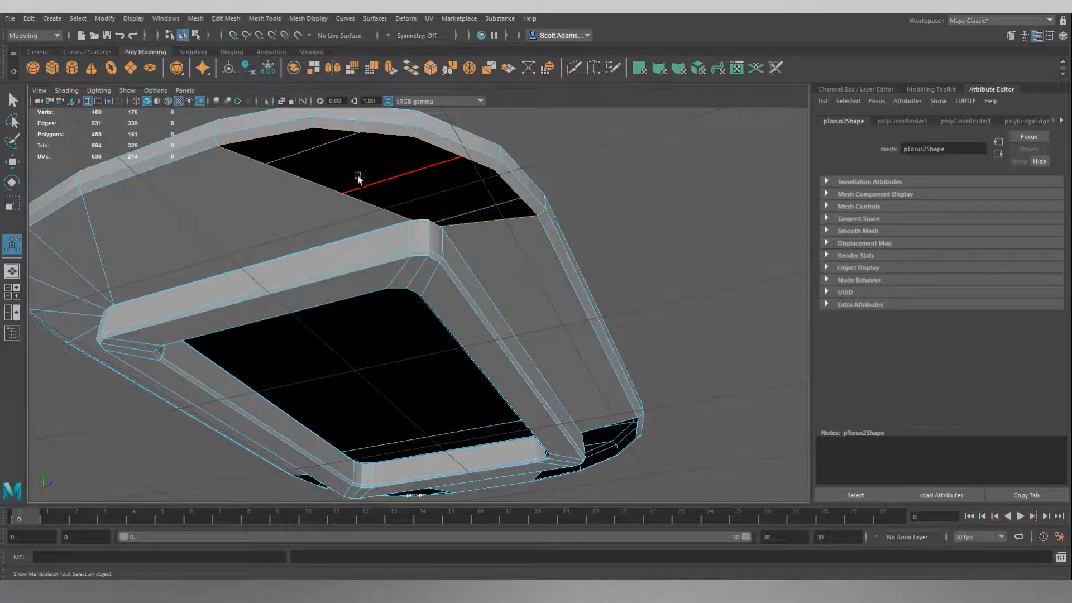
left_click_drag(523, 263, 522, 259, "alt")
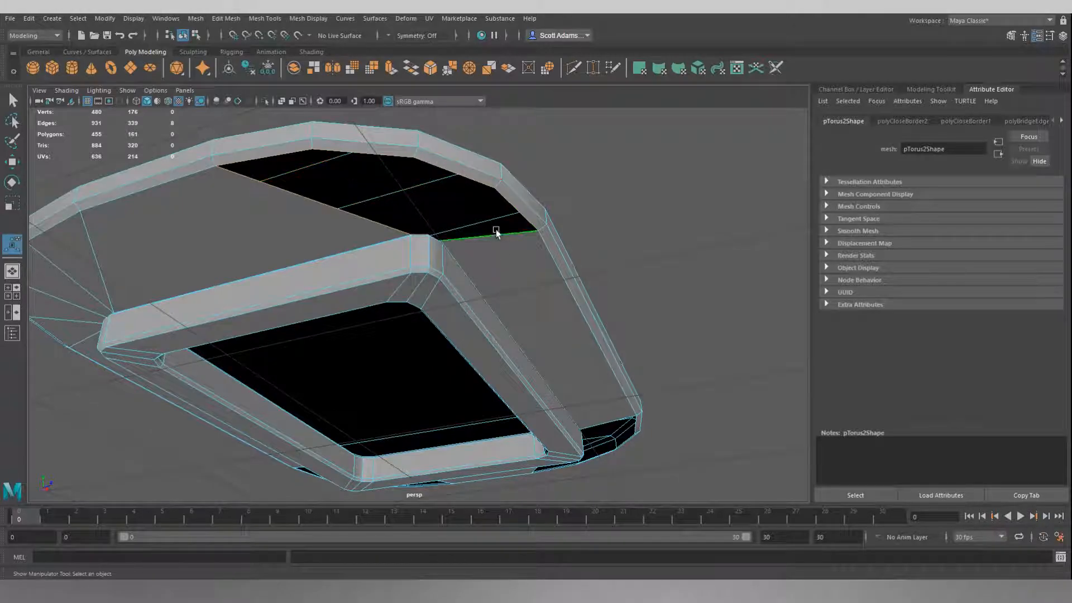
left_click(196, 19)
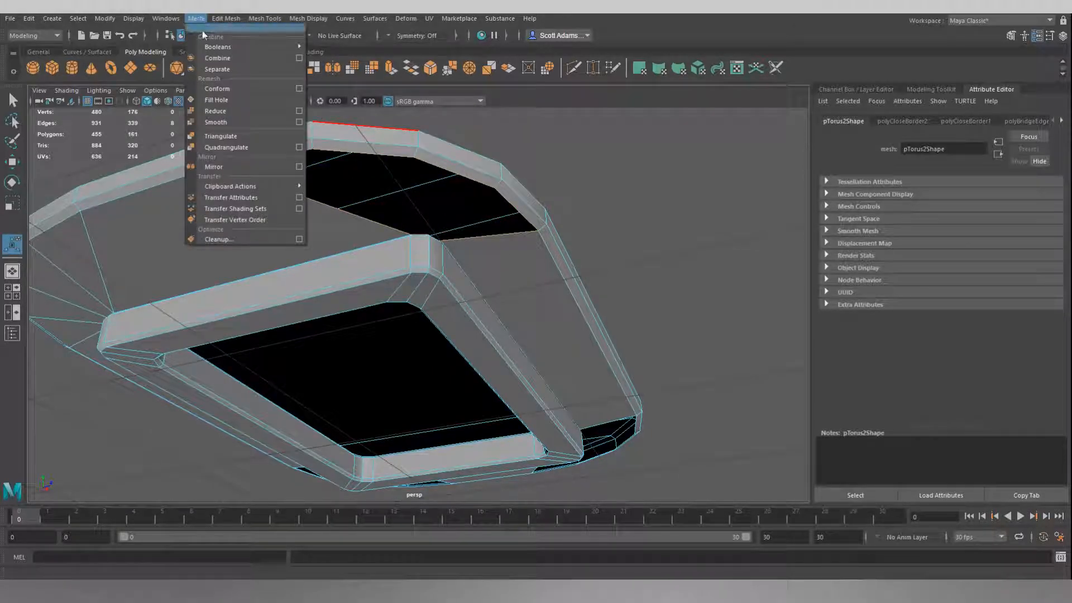
left_click(221, 99)
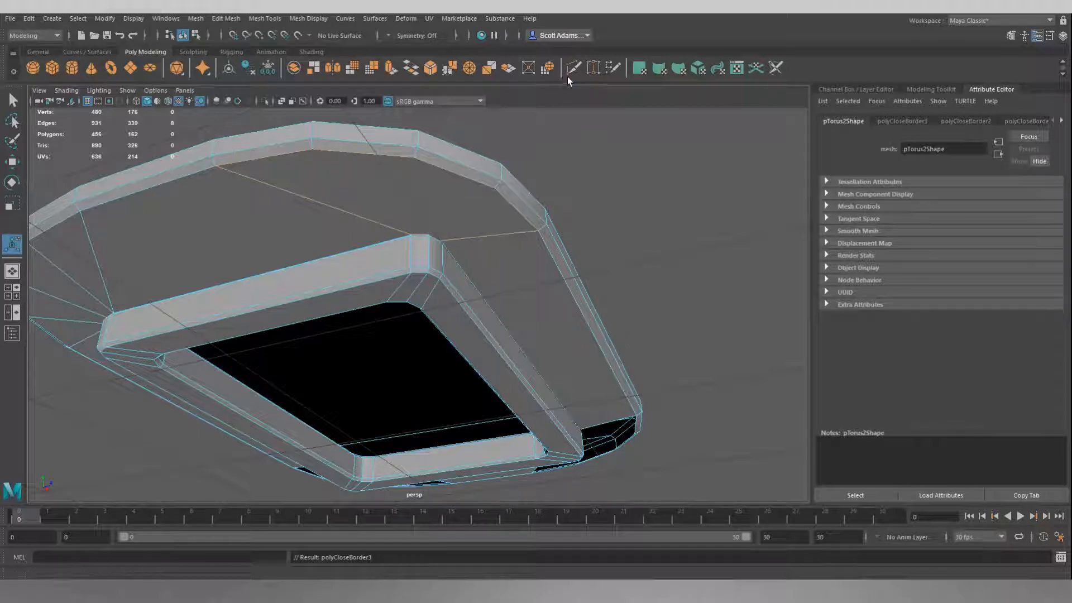
key("ctrl+z")
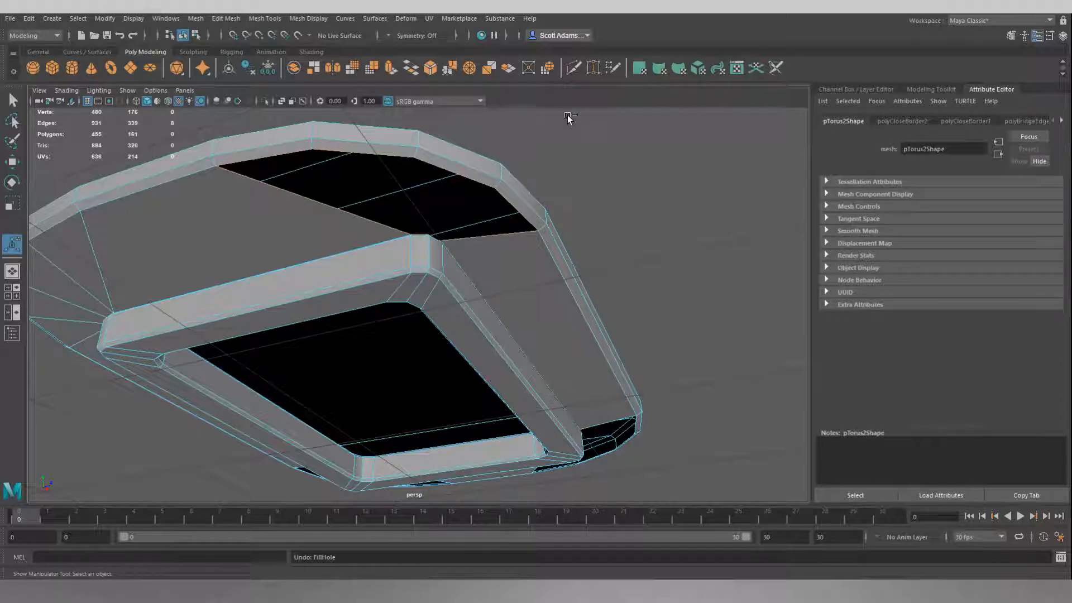
left_click(585, 139)
Bridge the second frame corner's two upper edges to the two tabletop border edges opposite them.
left_click_drag(562, 180, 577, 180, "alt")
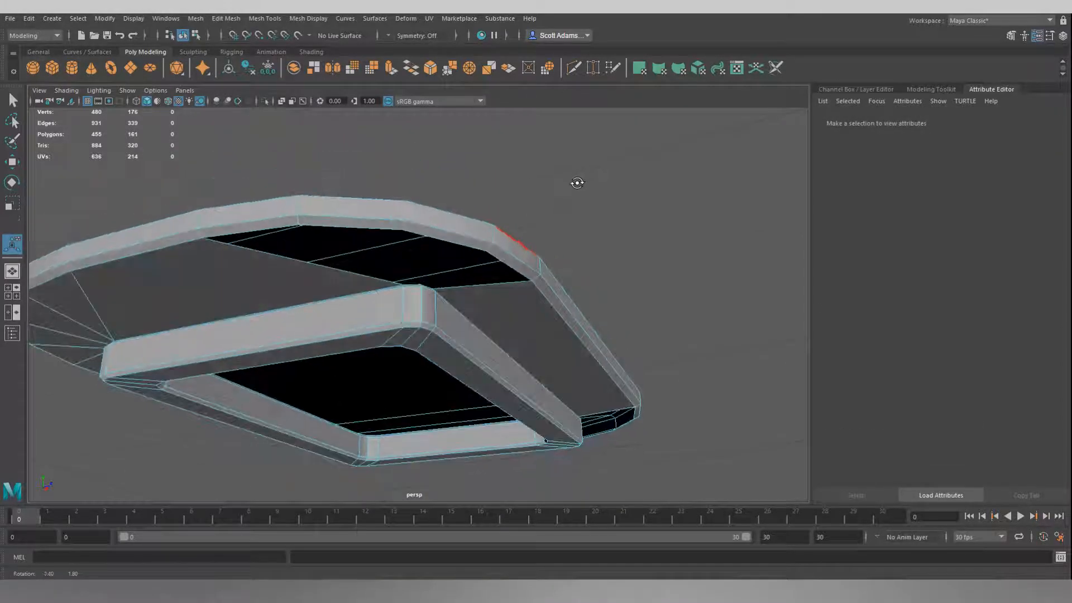
left_click(413, 280)
left_click(373, 239, "shift")
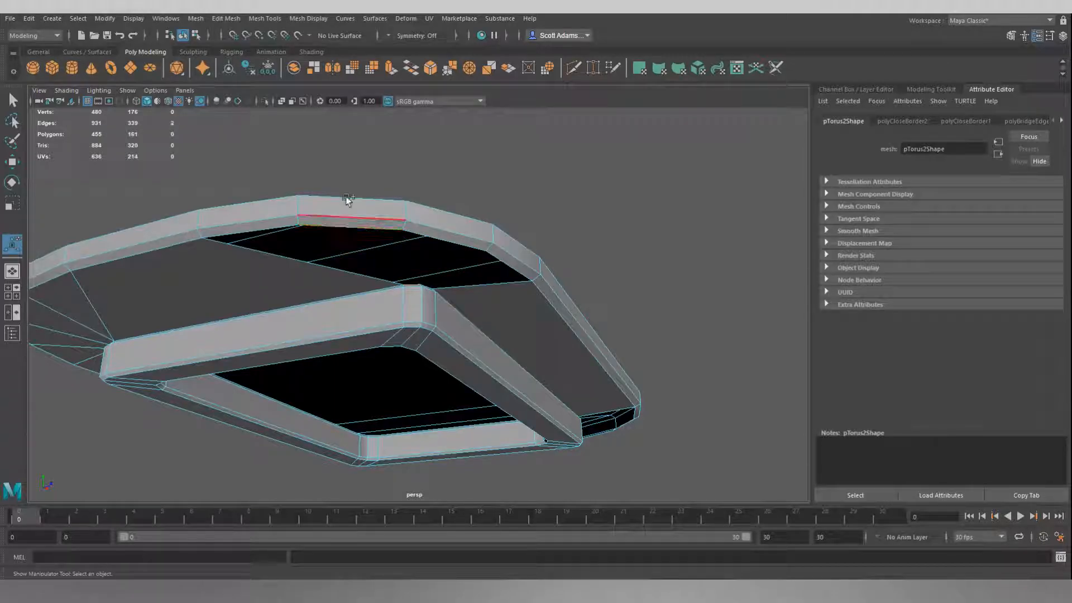
left_click(411, 68)
left_click_drag(469, 252, 402, 296, "alt")
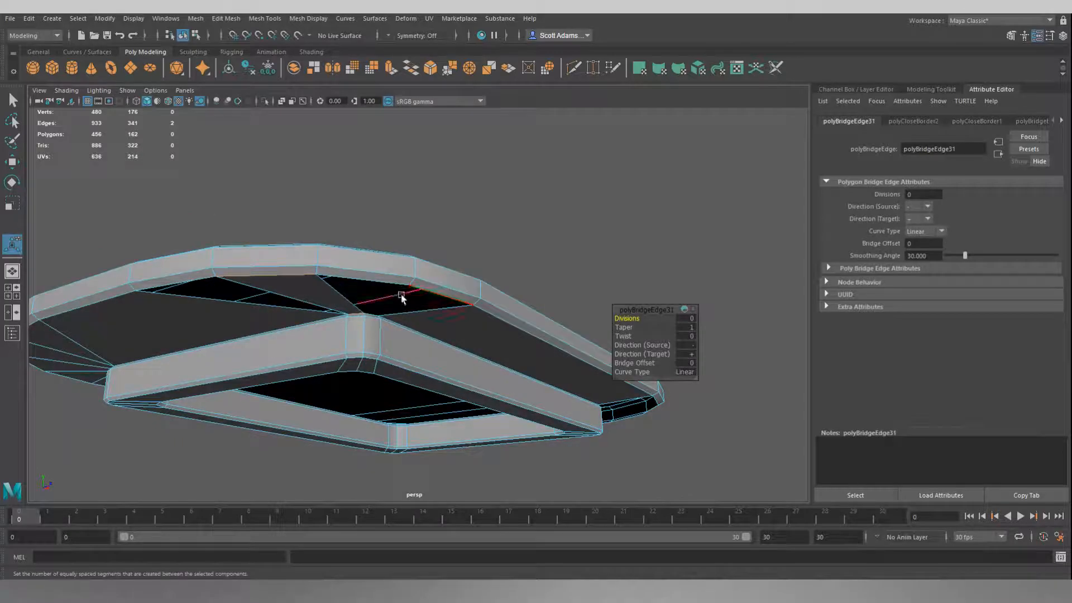
left_click(375, 310)
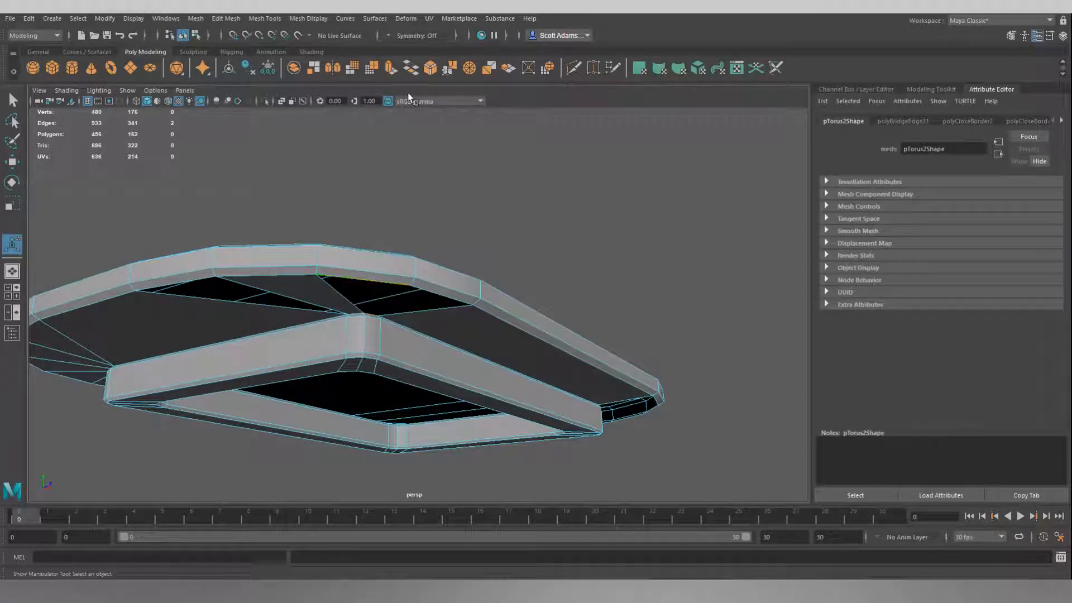
left_click(414, 69)
Fill the triangular holes on both sides of the second corner's bridges, and clear the selection.
left_click(427, 313)
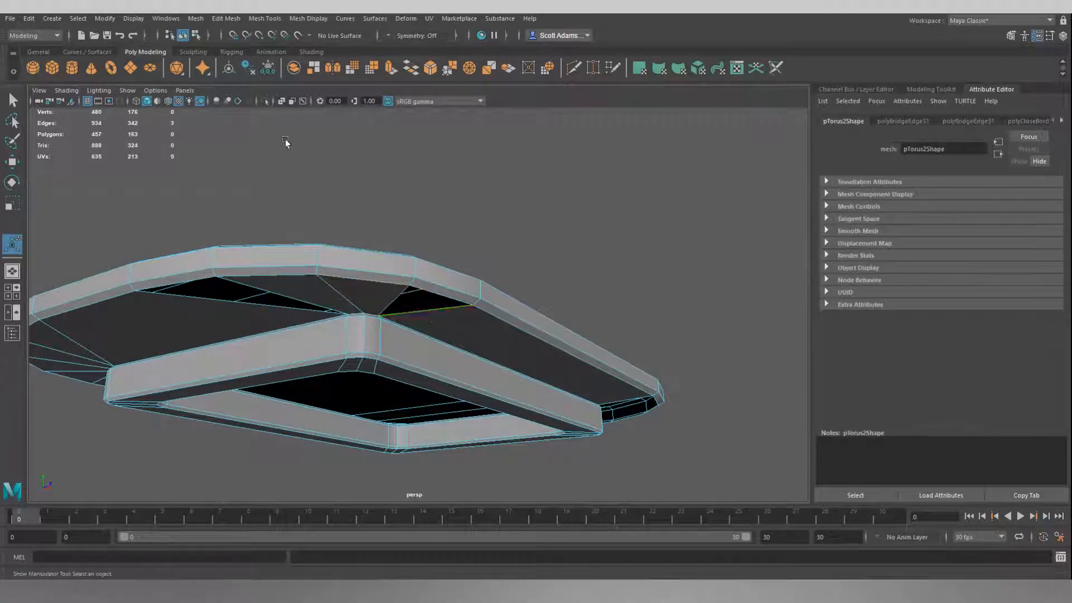
left_click(195, 18)
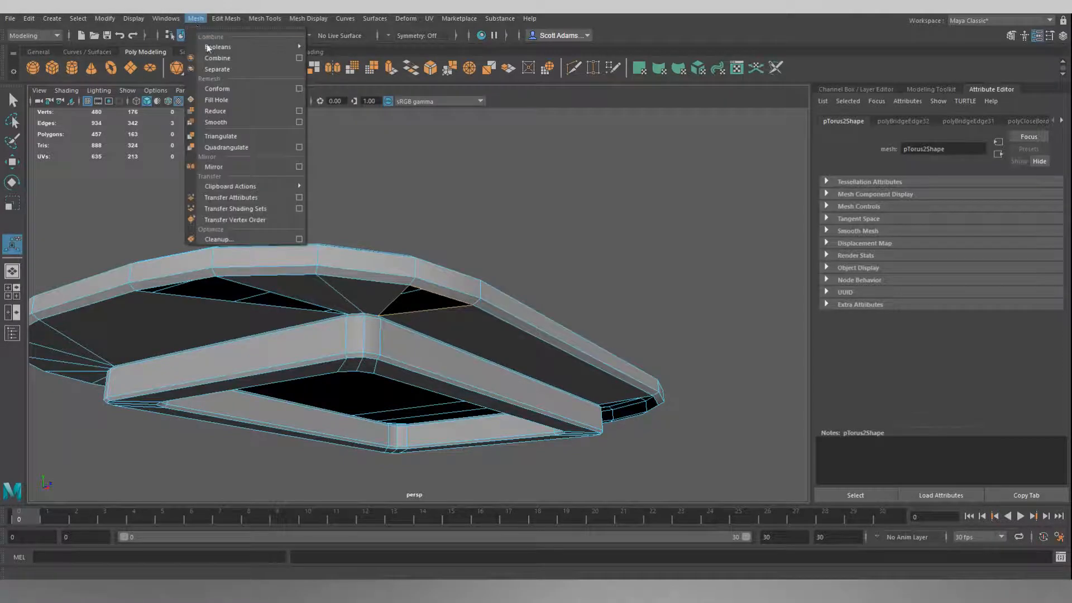
left_click(226, 100)
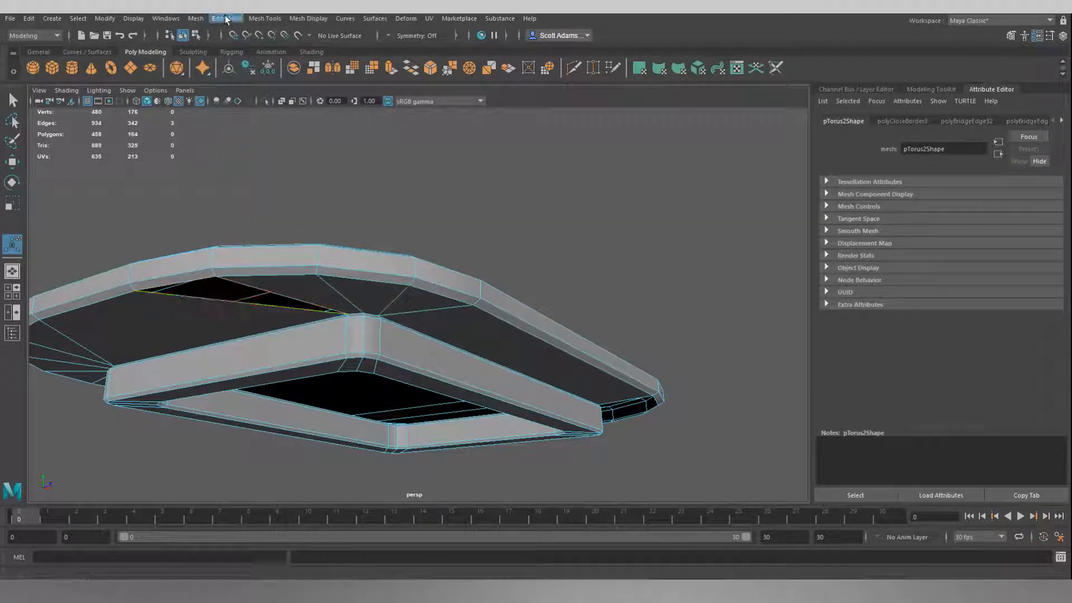
left_click(201, 19)
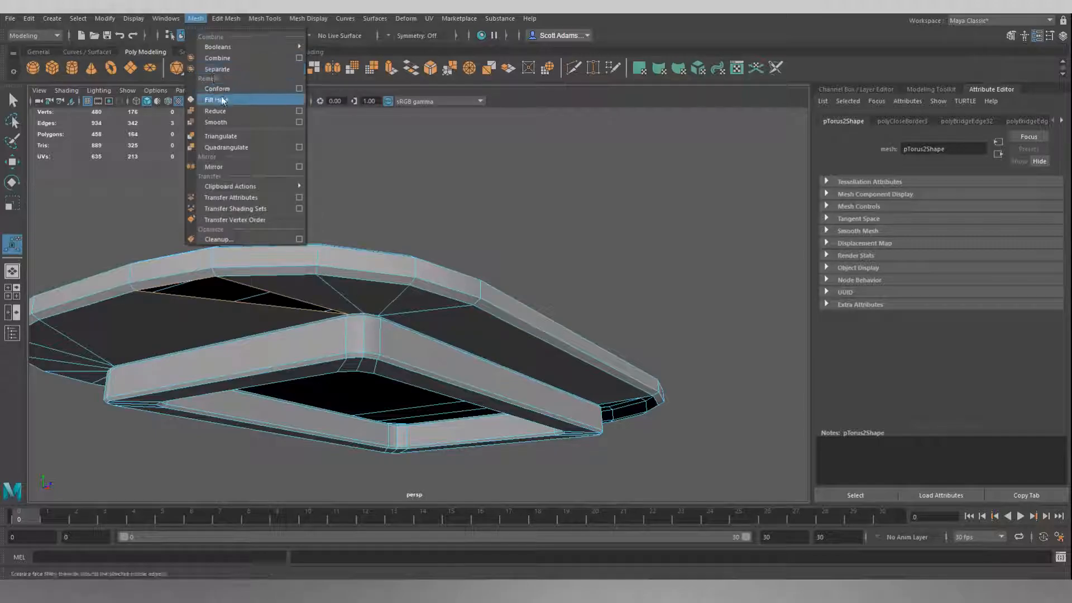
left_click(226, 99)
left_click(460, 212)
Bridge the two short upper edges at the frame's third corner to the matching tabletop border edges.
left_click_drag(675, 269, 519, 276, "alt")
left_click(506, 277)
left_click(582, 236, "shift")
left_click(195, 19)
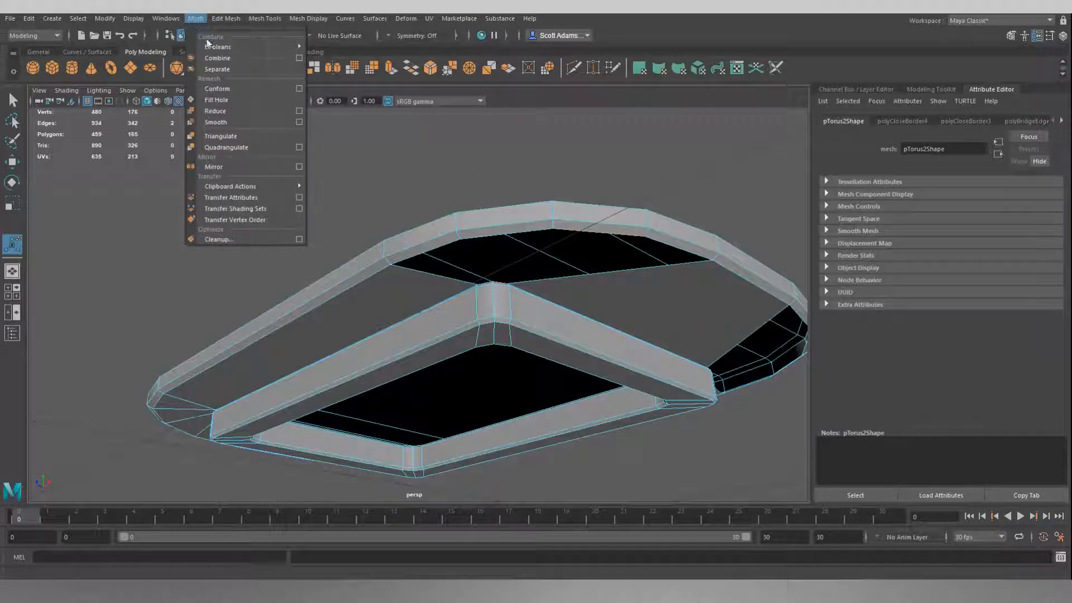
left_click(218, 99)
key("ctrl+z")
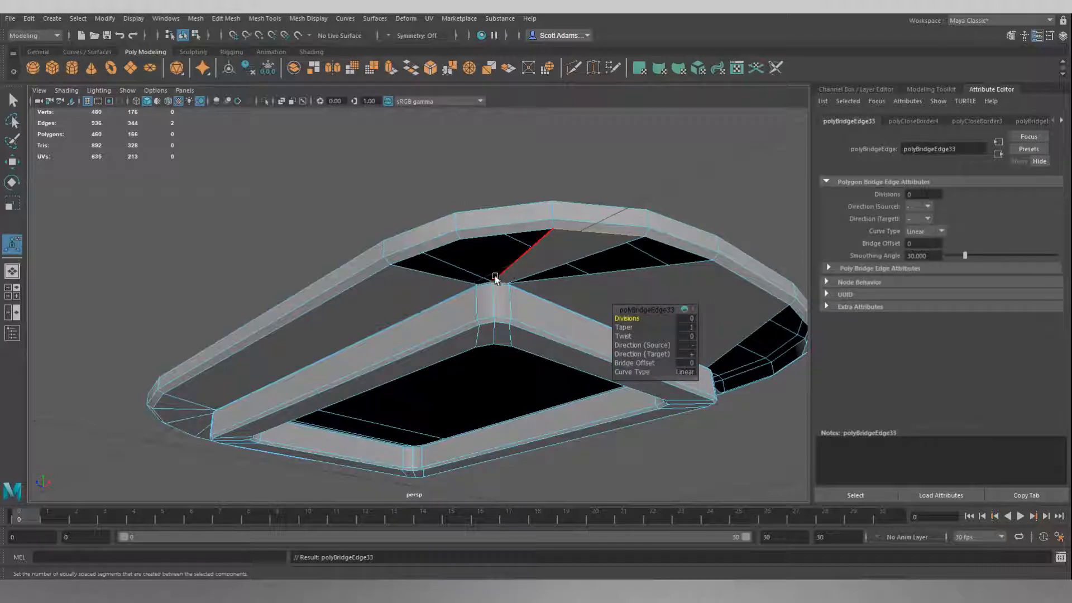
left_click(486, 283)
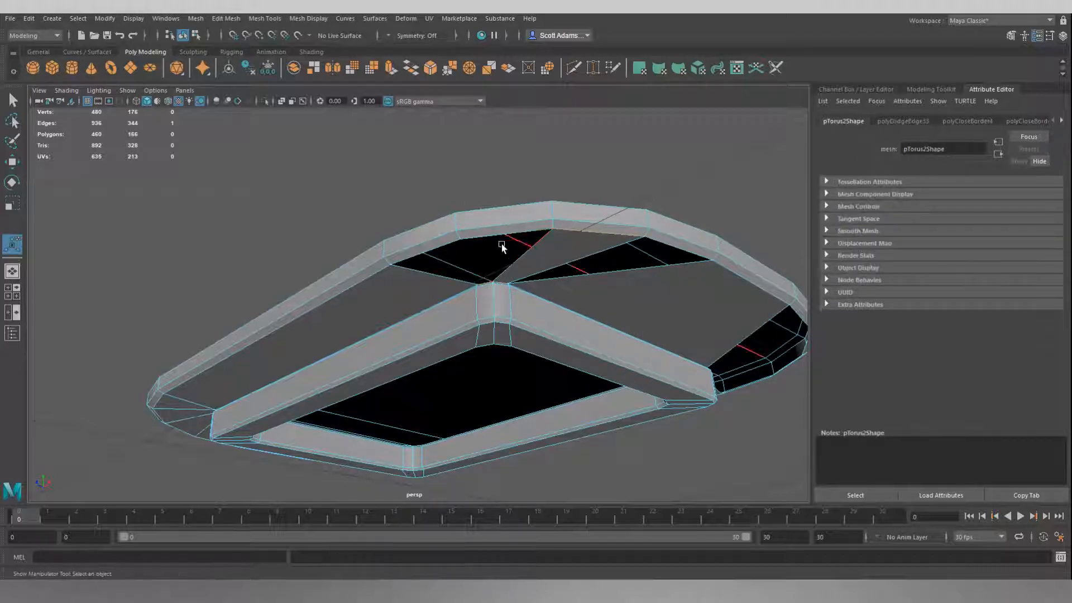
left_click(411, 69)
Fill the two remaining triangular holes around the third corner's bridged faces.
left_click(433, 274)
left_click(197, 18)
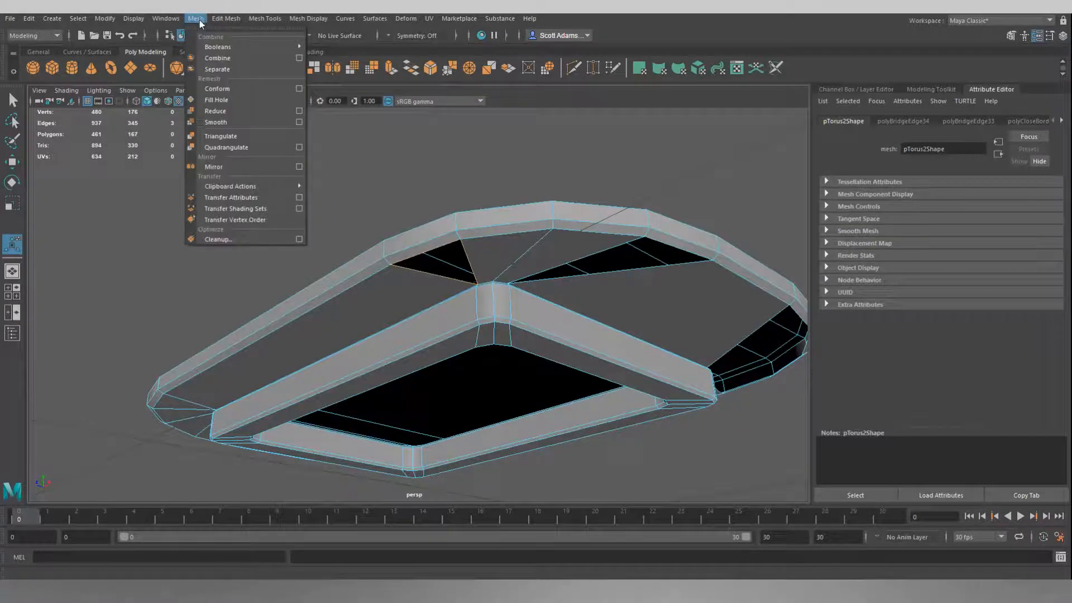
left_click(229, 101)
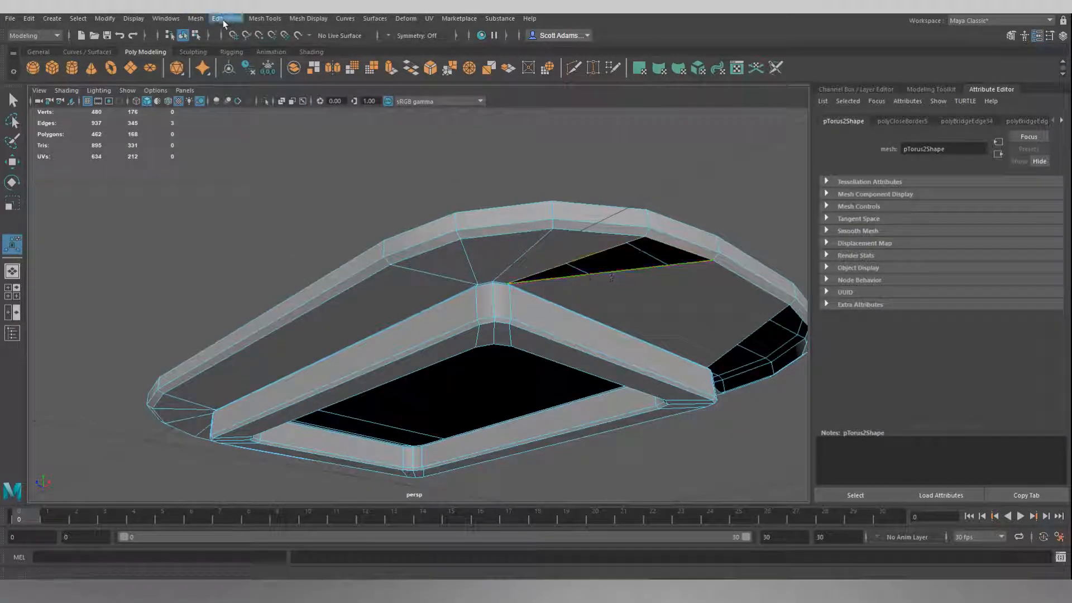
left_click(196, 18)
left_click(229, 101)
Bridge the last frame corner's two upper edges to the tabletop's lower border edges.
left_click_drag(424, 188, 561, 282, "alt")
left_click(453, 308, "shift")
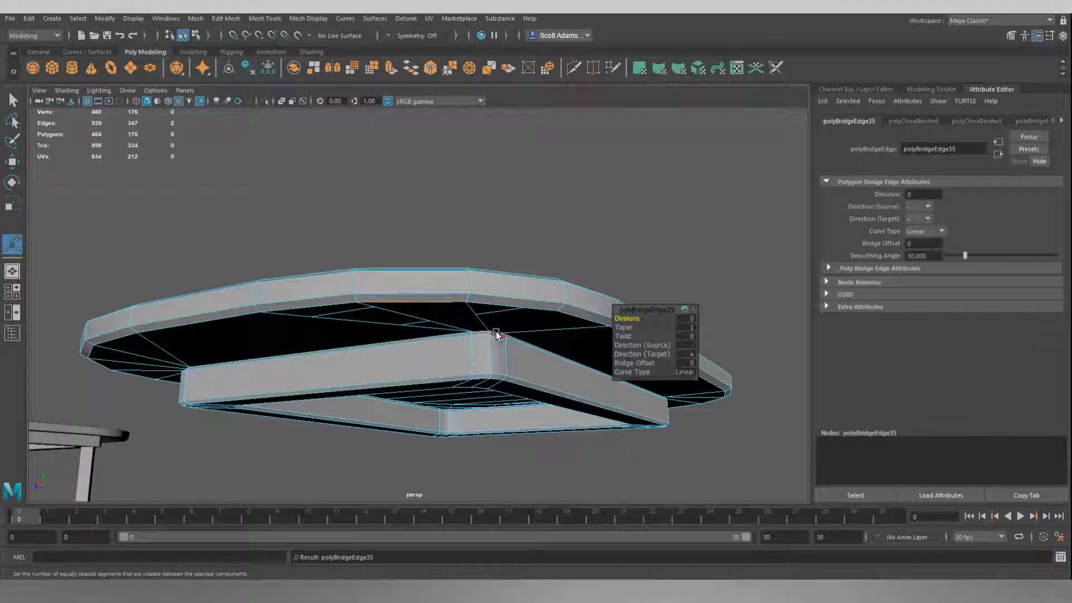
left_click(502, 309)
left_click(429, 69)
Finish bridging the last frame corner to the tabletop border, and fill the triangular holes on both sides of it.
left_click(531, 300)
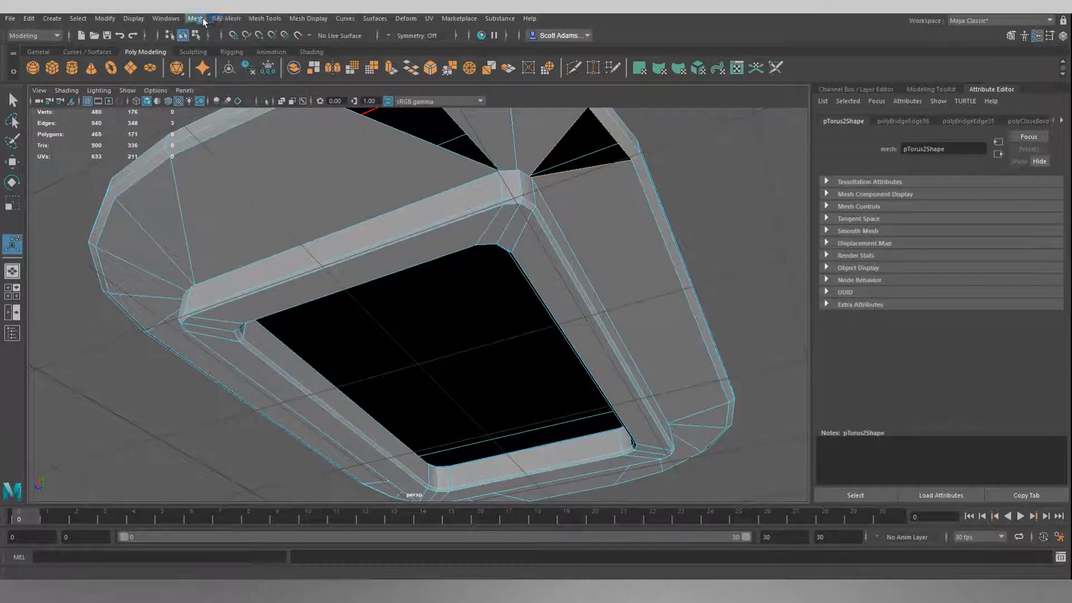
left_click(203, 21)
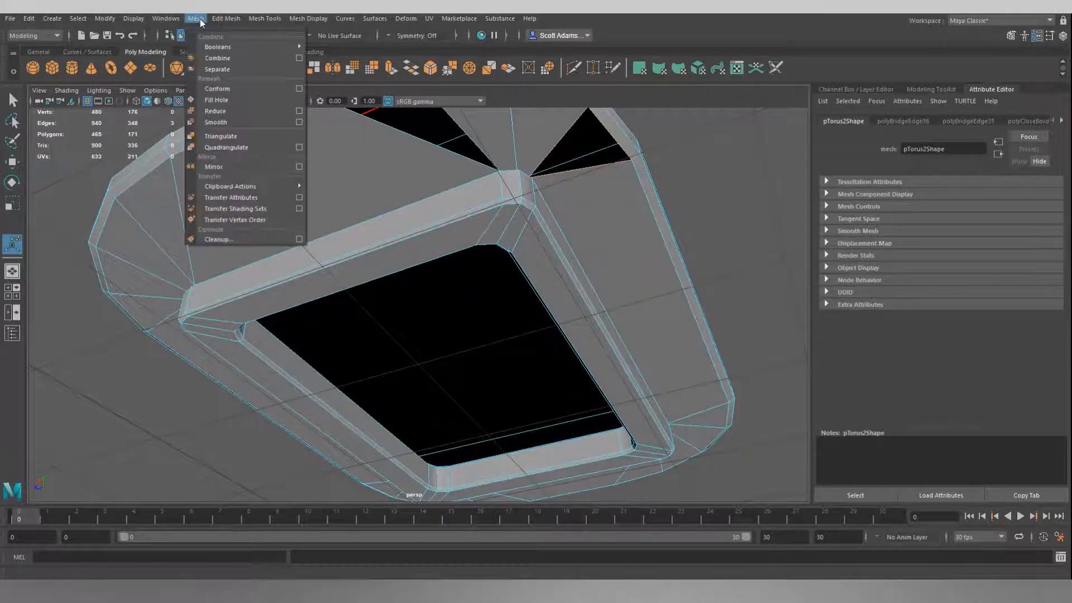
left_click(234, 97)
left_click(387, 132)
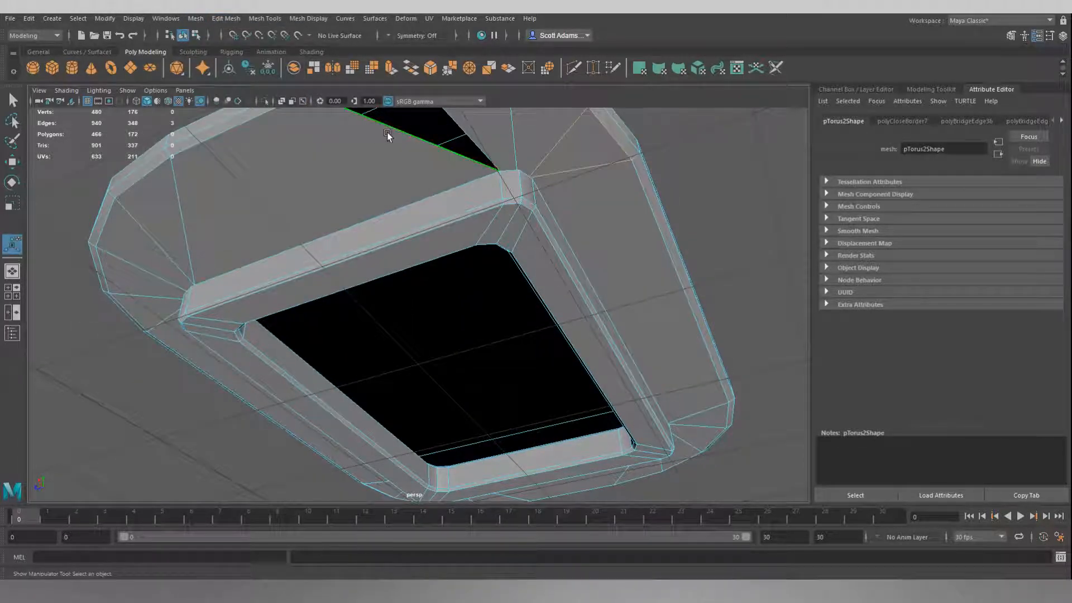
left_click(223, 19)
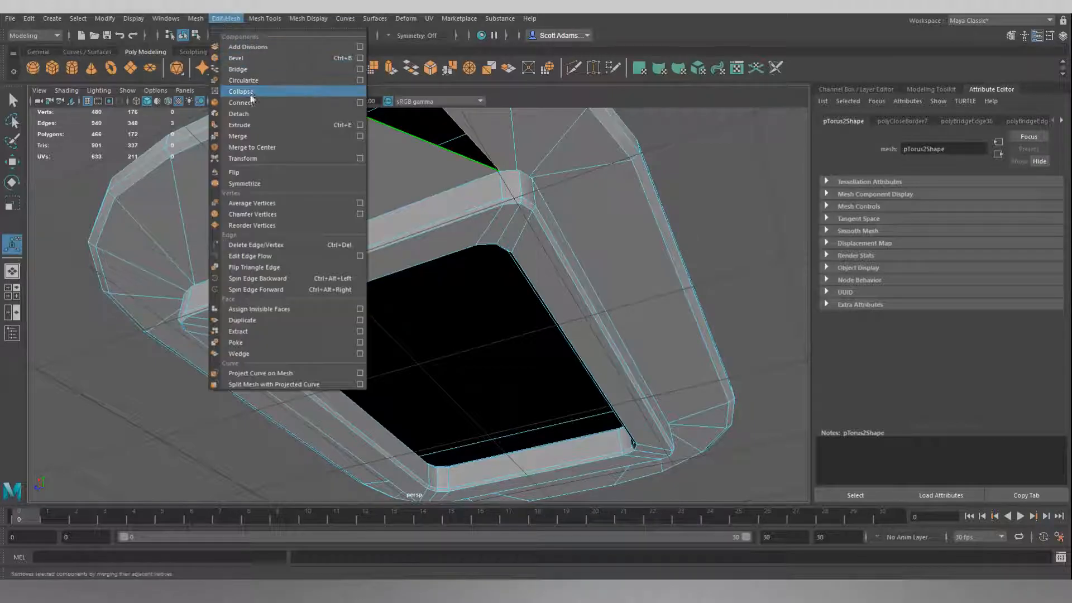
mouse_move(196, 21)
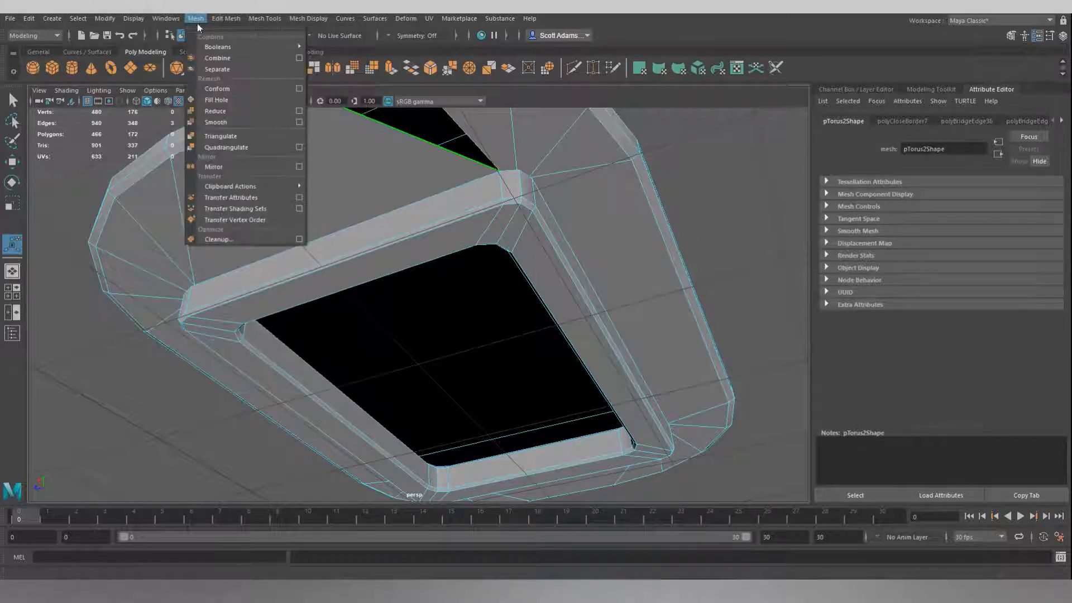
left_click(229, 99)
left_click(726, 183)
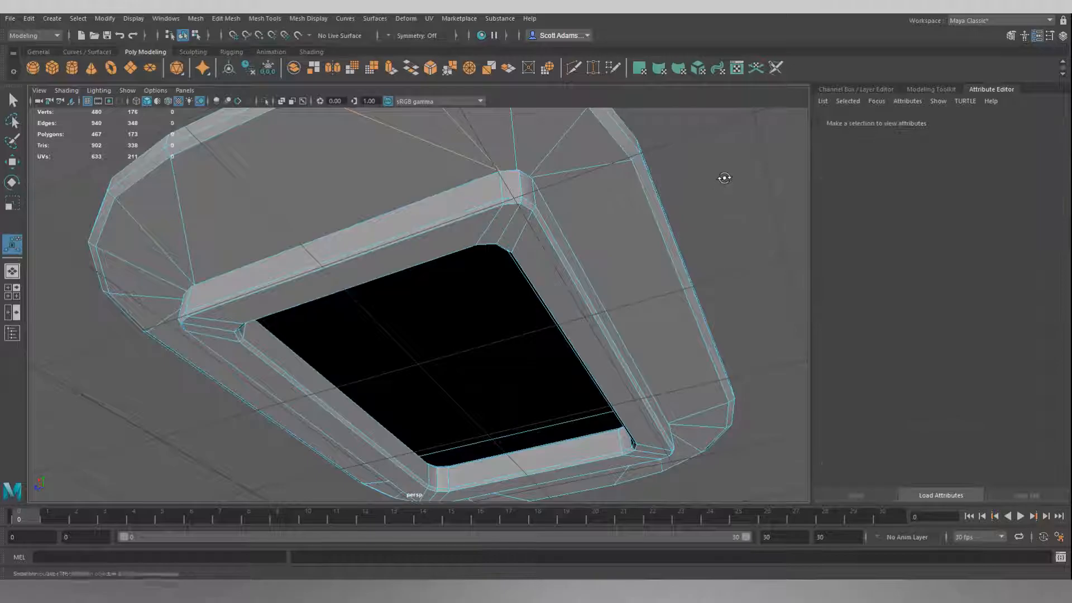
Return to object mode and select the joined tabletop and frame mesh to check it as one object.
left_click_drag(721, 176, 714, 196, "alt")
left_click_drag(615, 223, 695, 173, "alt")
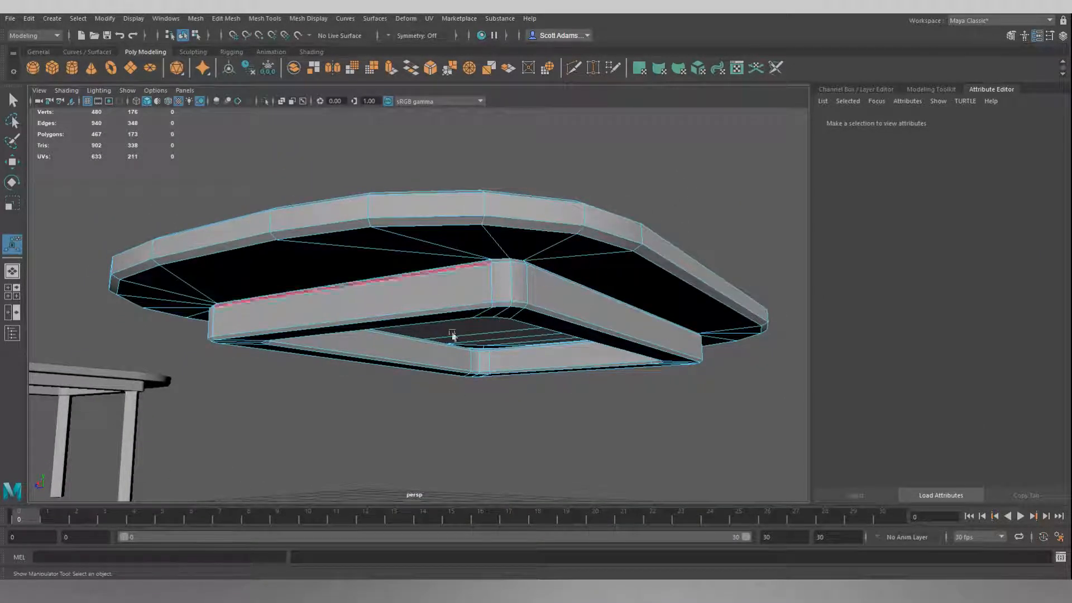
right_click_drag(666, 175, 721, 160)
key("q")
left_click(625, 178)
left_click(518, 274)
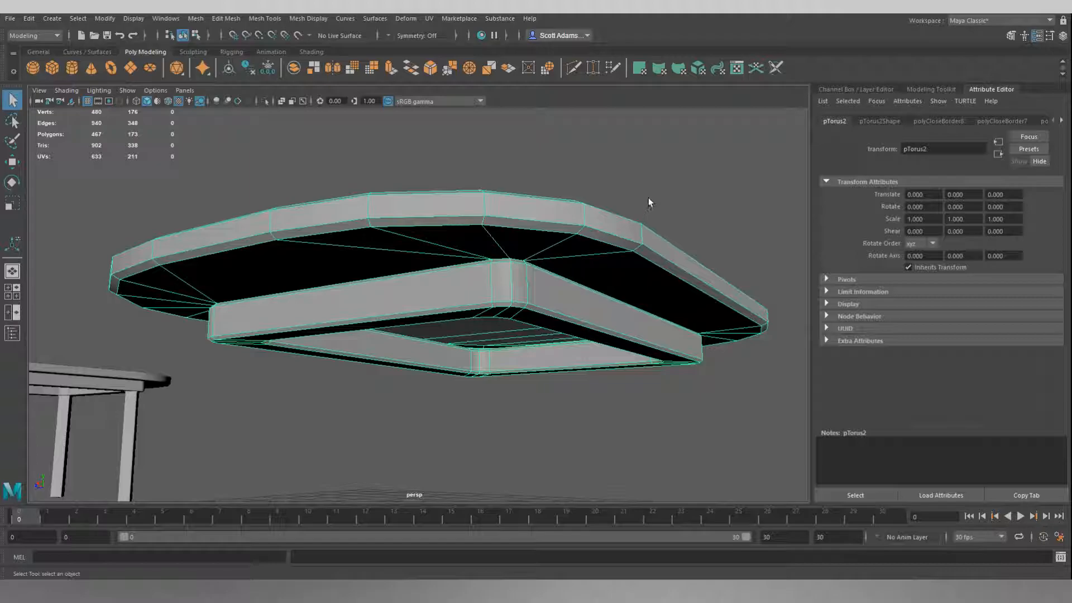
Test the join in edge mode by moving two of the frame's outer upper edges outward, undoing each move.
right_click_drag(660, 177, 652, 149)
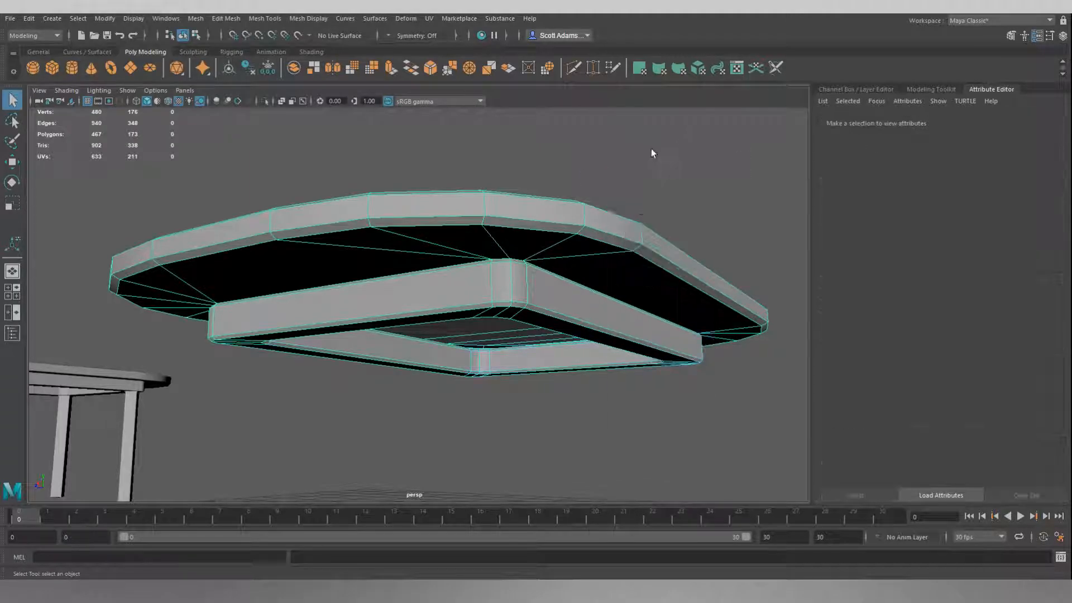
left_click(576, 277)
key("w")
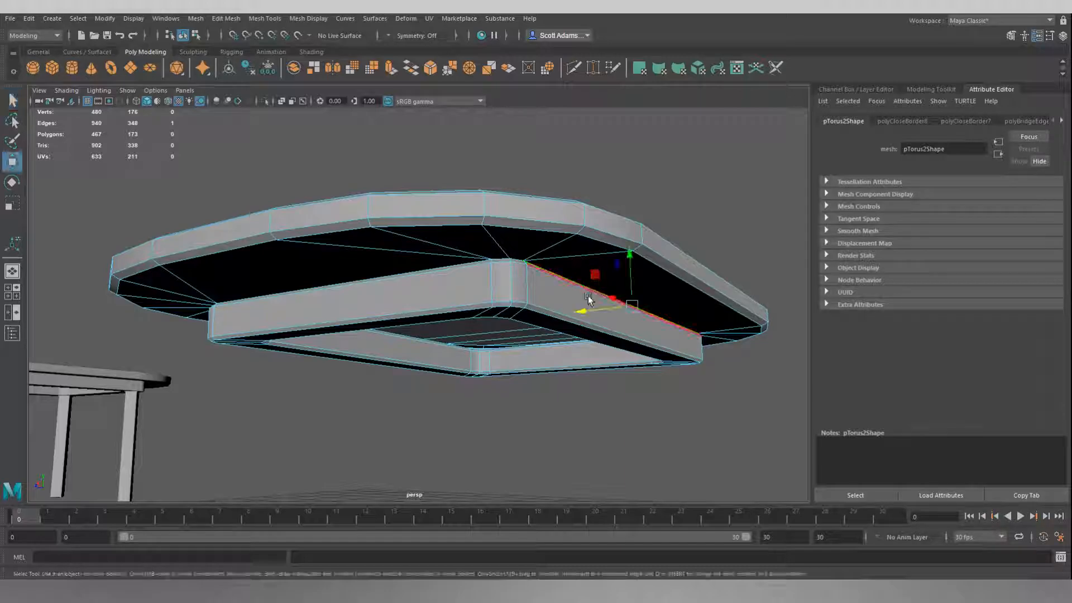
left_click_drag(575, 311, 636, 320)
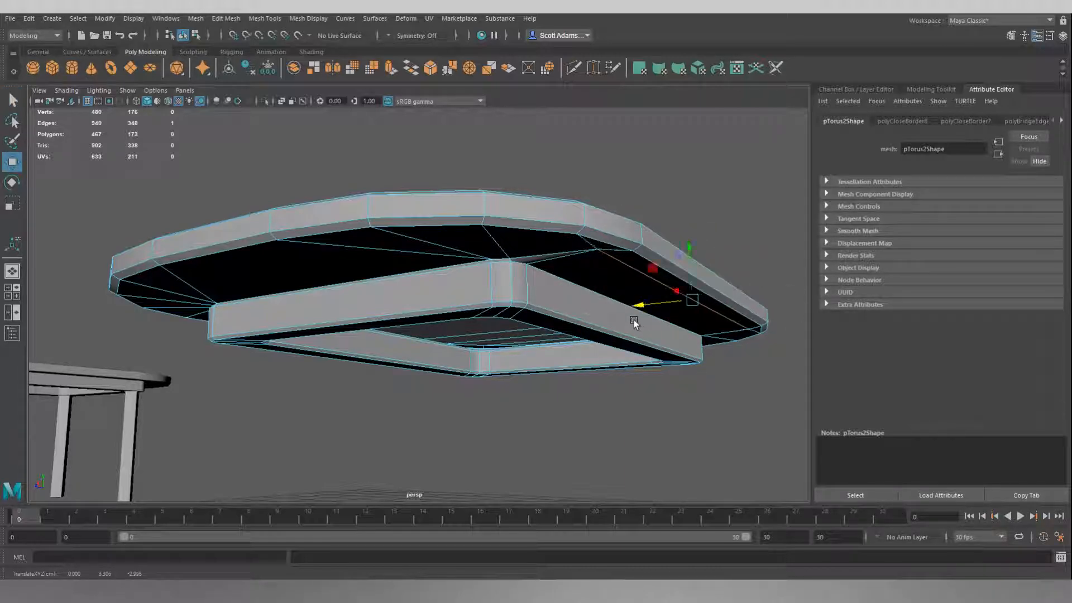
left_click(729, 184)
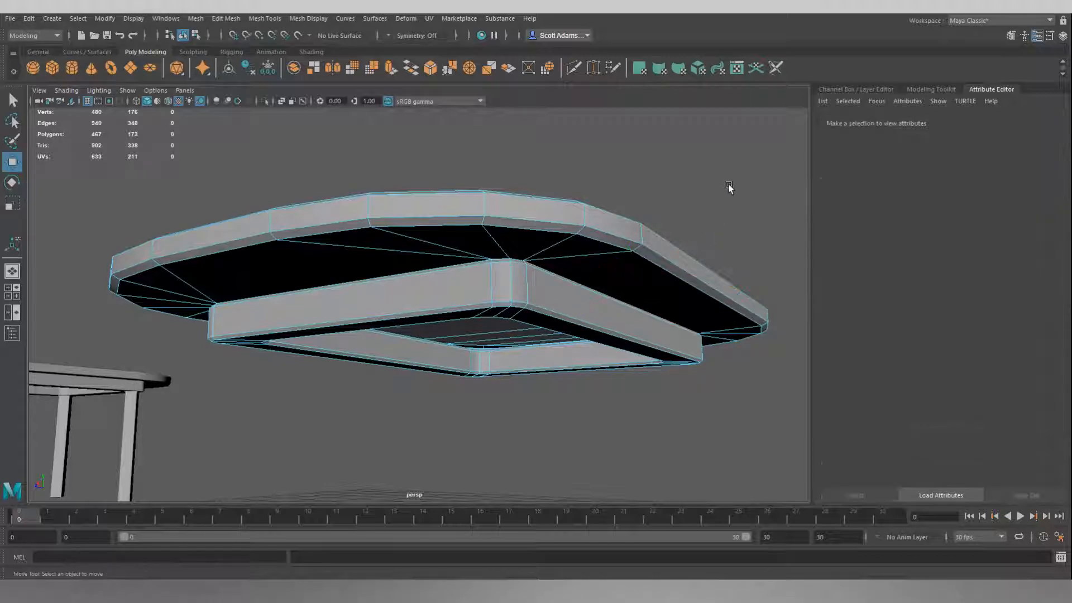
left_click_drag(707, 232, 585, 310, "alt")
left_click(553, 301)
key("ctrl+z")
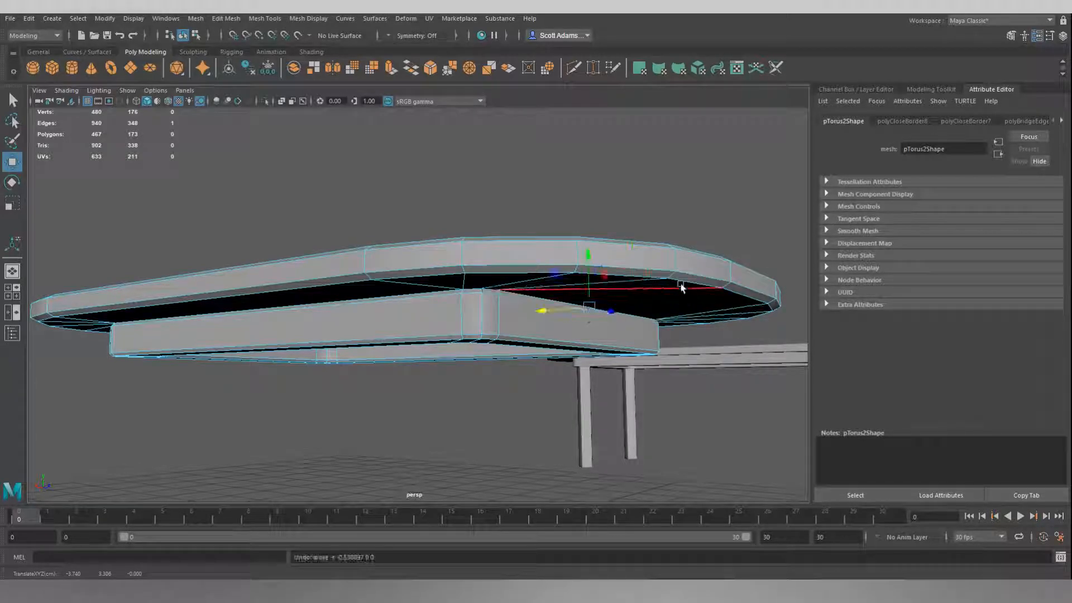
Bridge two opposite inner upper edges of the frame to span its opening on the tabletop's underside.
left_click_drag(673, 220, 635, 276, "alt")
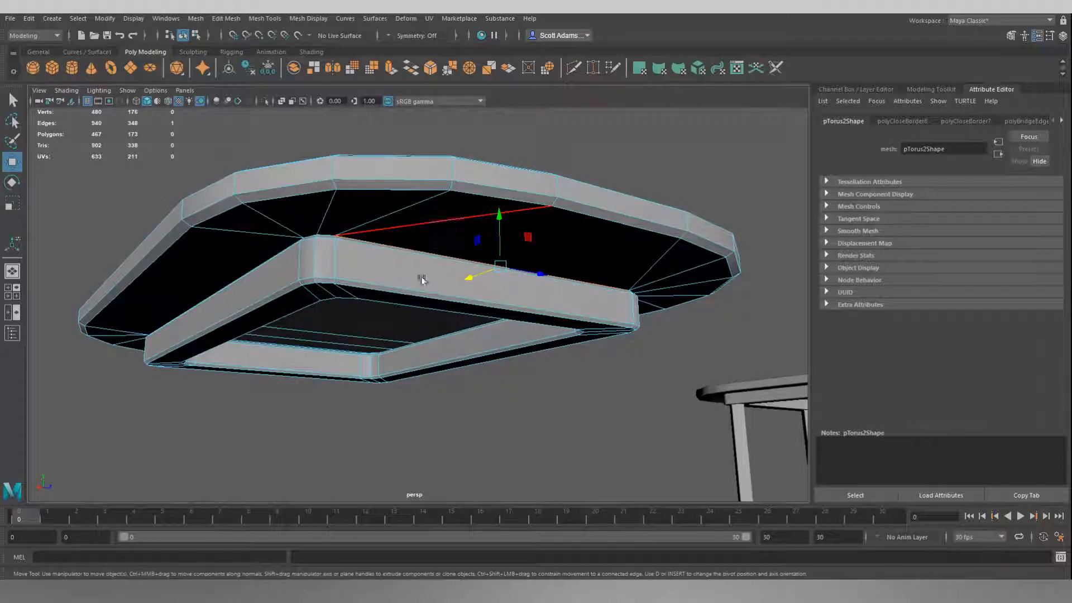
left_click_drag(424, 261, 316, 373, "alt")
left_click(520, 381)
left_click(414, 338)
left_click(314, 368, "shift")
left_click(408, 66)
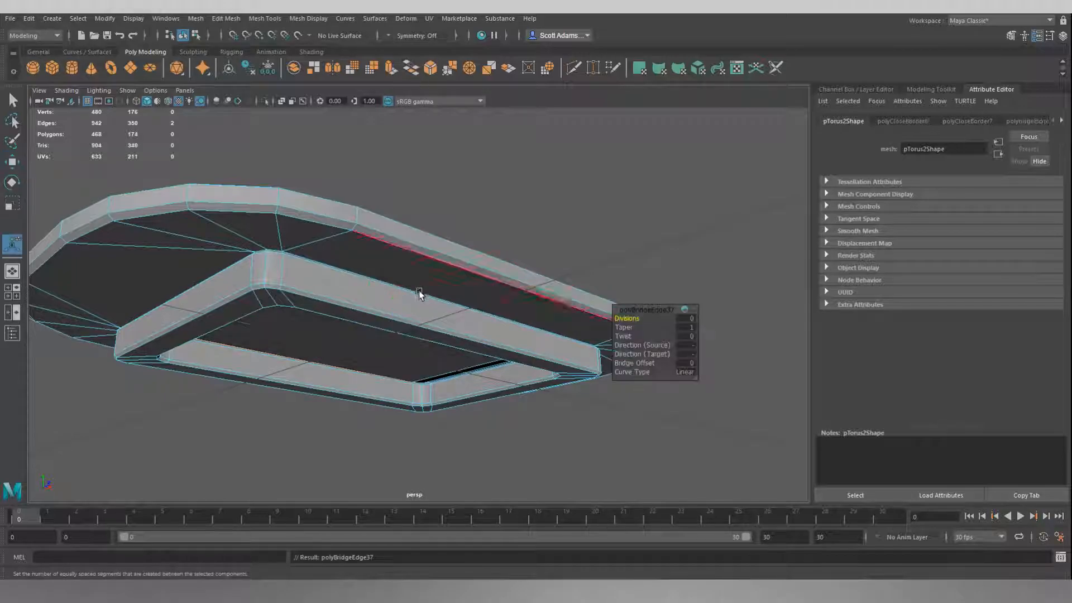
At one end of the opening, bridge the two short corner edges adjoining the frame's inner rim.
scroll(424, 327, "up", 3)
left_click_drag(426, 331, 472, 301, "alt")
left_click_drag(413, 350, 581, 378, "alt")
scroll(456, 293, "up", 2)
scroll(416, 334, "up", 2)
left_click(416, 343)
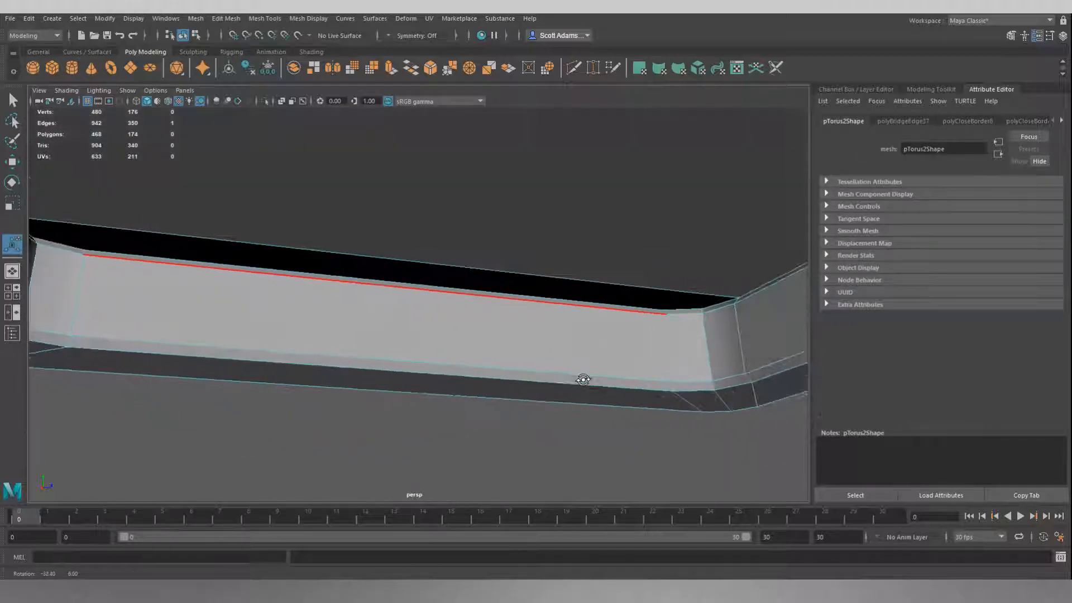
left_click(670, 310, "shift")
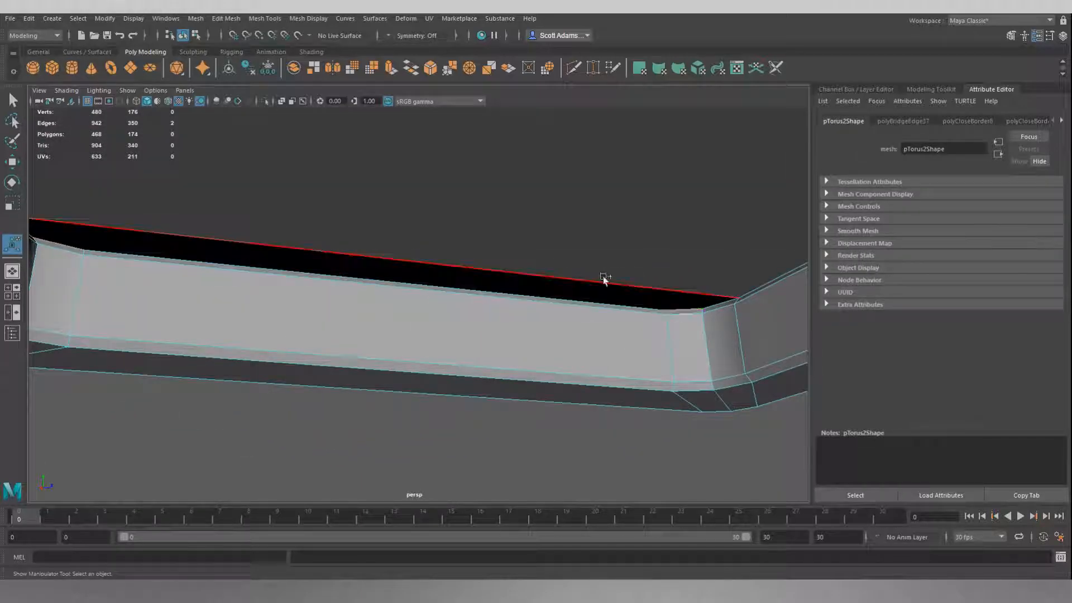
left_click(391, 68)
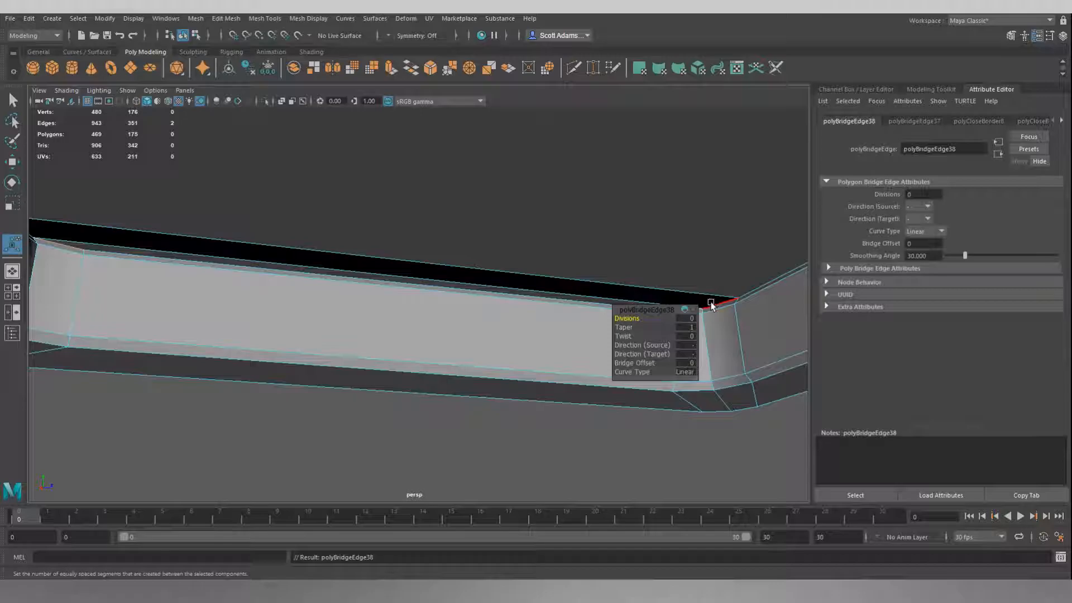
Bridge the remaining pair of short corner edges at the same end to close the gap beside the spanning face.
left_click(656, 292)
left_click_drag(655, 292, 399, 306, "alt")
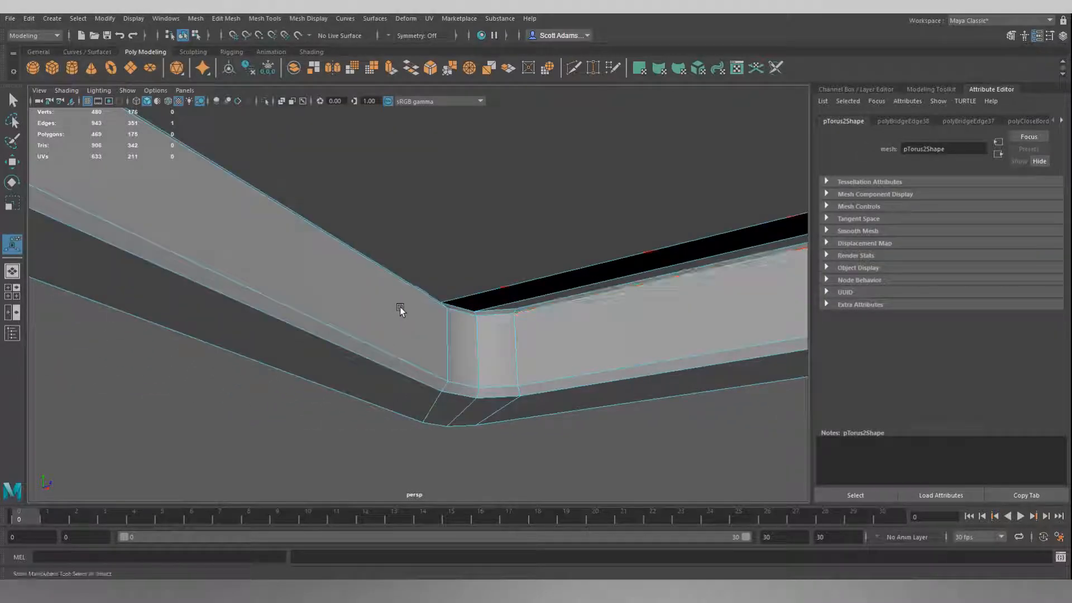
left_click(466, 303, "shift")
left_click(411, 67)
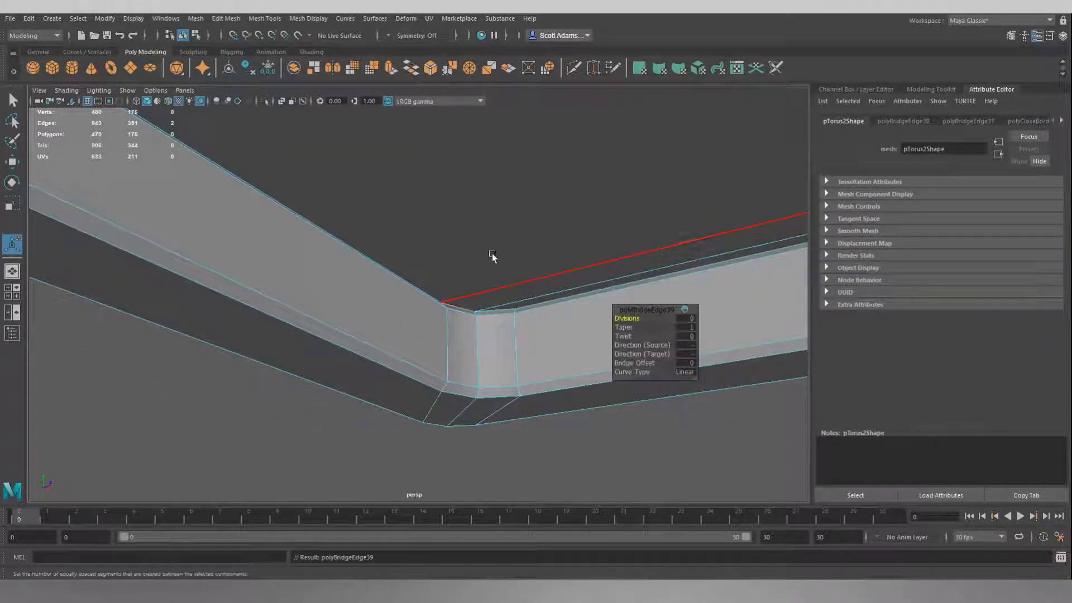
At the opposite end of the opening, bridge the first pair of facing short corner edges along the inner rim.
left_click_drag(494, 271, 445, 285, "alt")
scroll(446, 279, "up", 5)
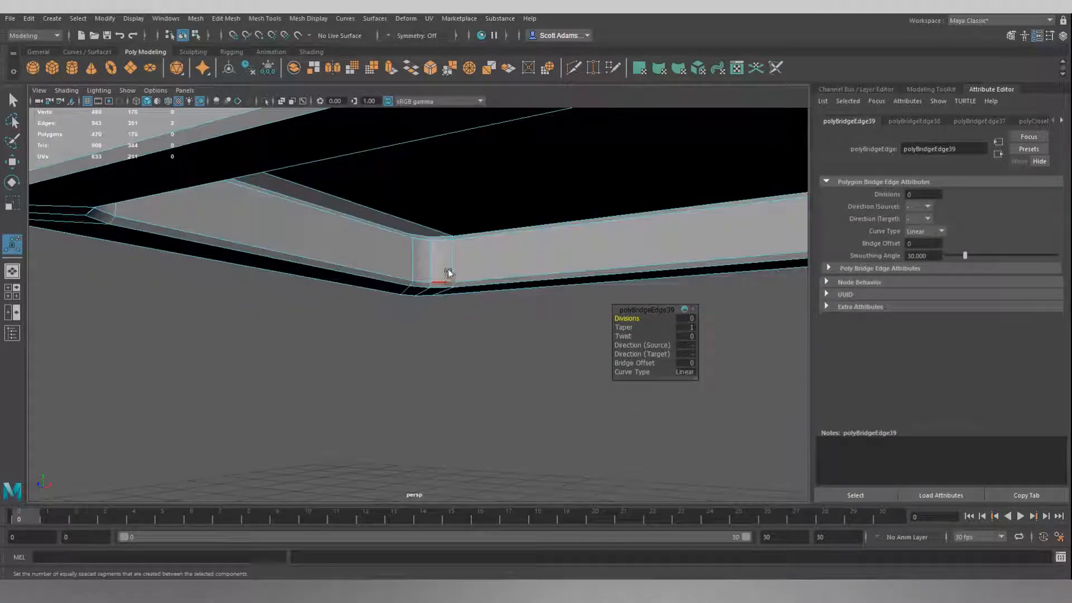
left_click(444, 237)
left_click_drag(447, 242, 383, 270, "alt")
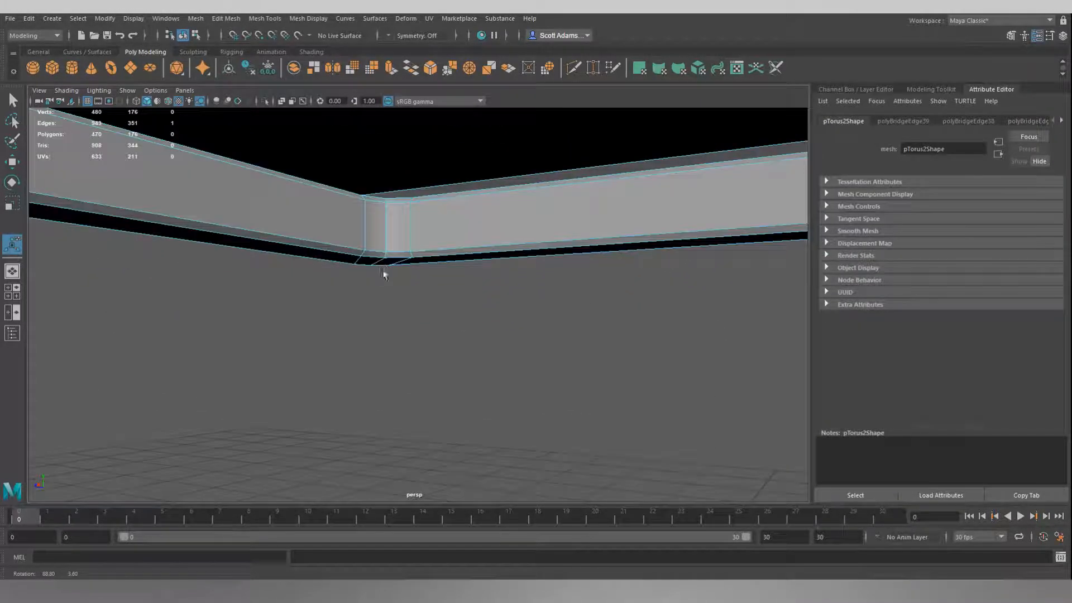
left_click(380, 196, "shift")
left_click(416, 70)
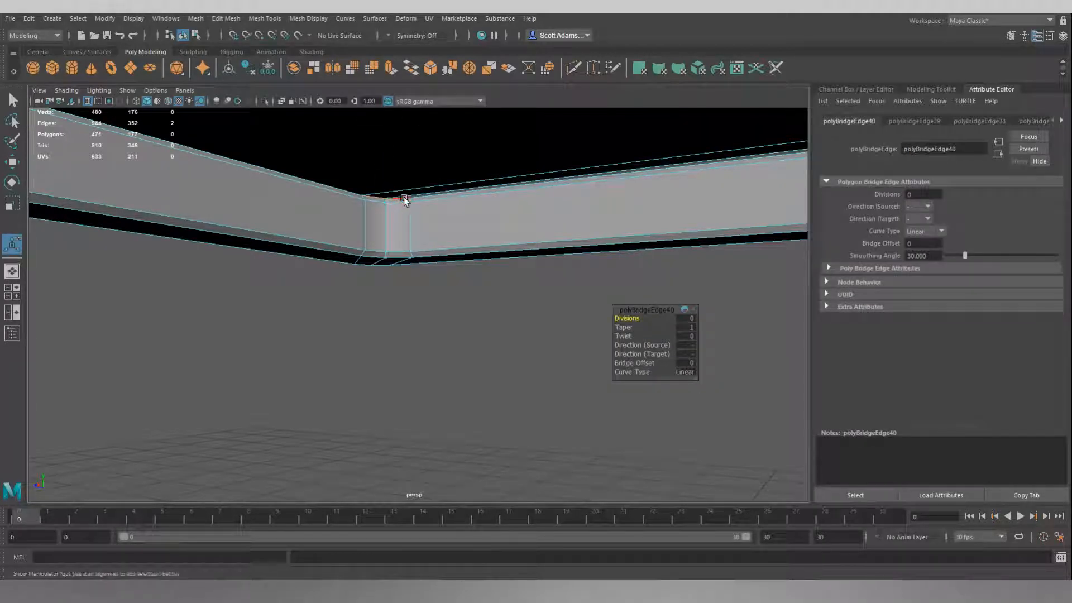
Close the last strip at the opposite end by bridging its remaining short corner edges, and clear the selection.
left_click(502, 232)
left_click_drag(503, 232, 632, 219, "alt")
left_click(592, 207, "shift")
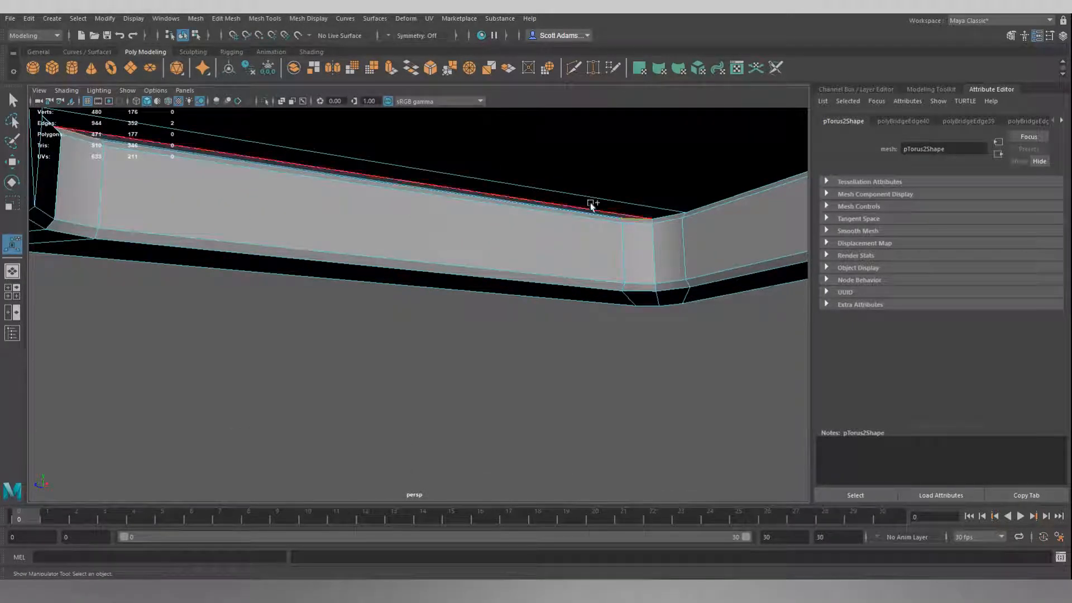
left_click(411, 75)
left_click(468, 365)
Inspect the closed underside from several angles, and return to object mode with nothing selected.
left_click_drag(430, 255, 491, 294, "alt")
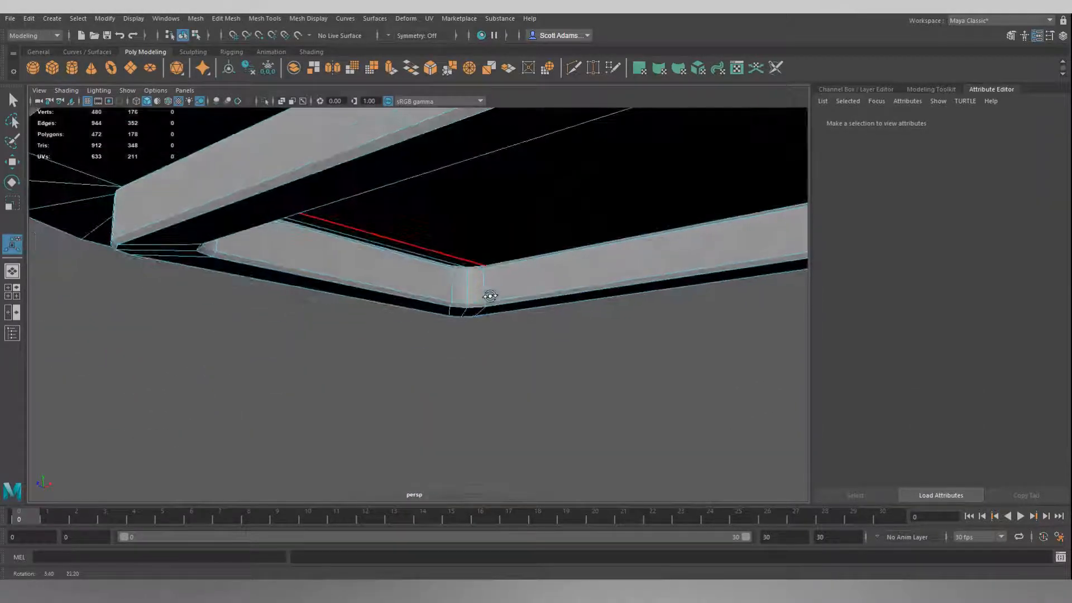
scroll(490, 298, "down", 5)
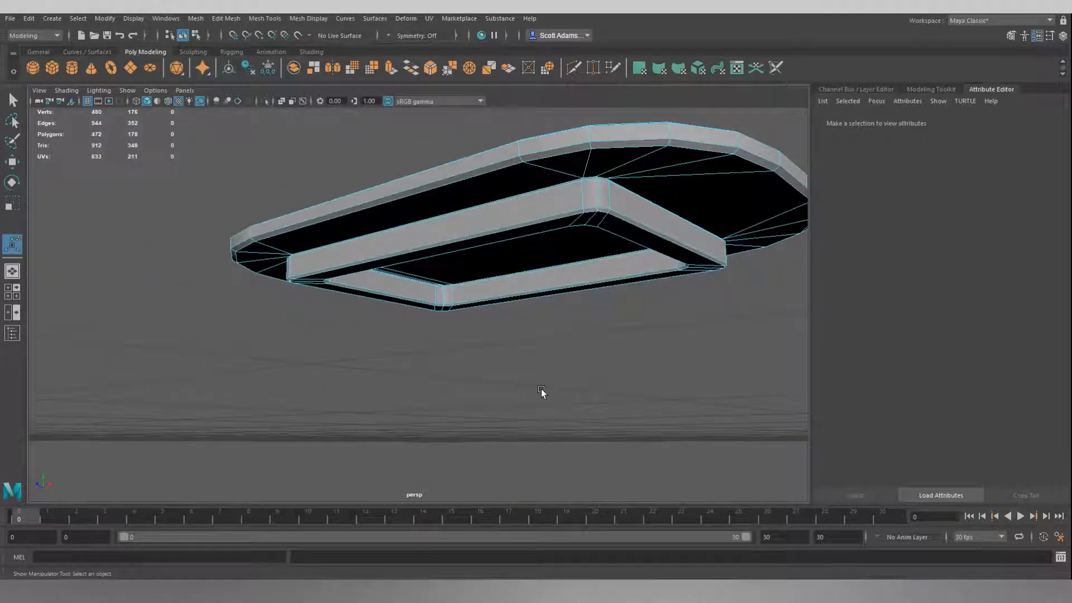
left_click_drag(541, 392, 593, 324, "alt")
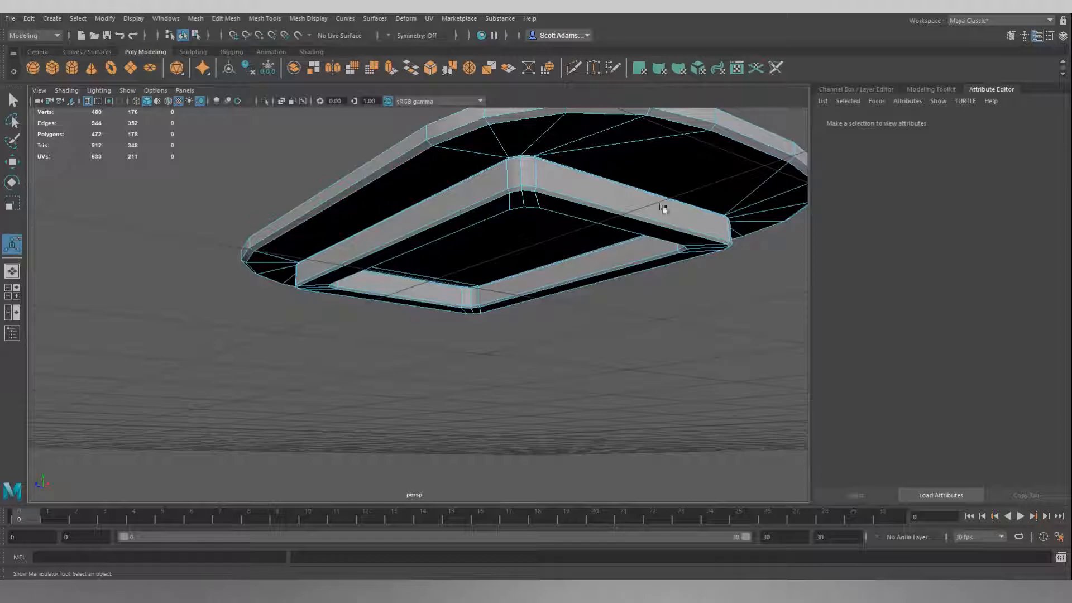
scroll(609, 263, "down", 5)
left_click_drag(615, 220, 534, 277, "alt")
middle_click_drag(319, 214, 441, 213, "alt")
right_click_drag(441, 214, 473, 199)
left_click(473, 200)
key("q")
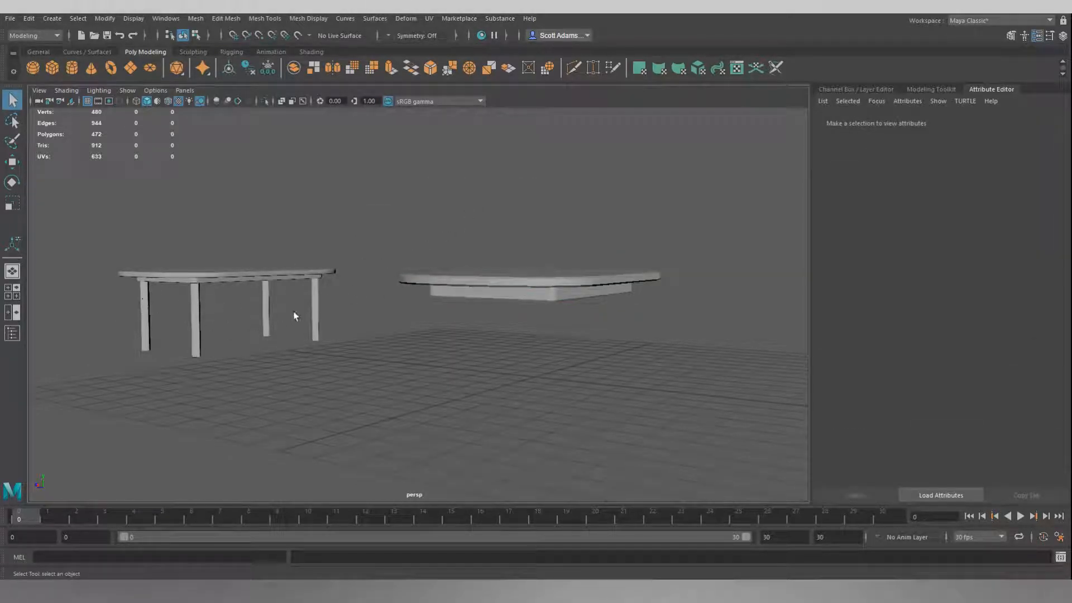
mouse_move(500, 237)
left_mouse_down("alt")
mouse_move(472, 179)
mouse_move(458, 208)
mouse_move(520, 249)
mouse_move(503, 225)
left_mouse_up("alt")
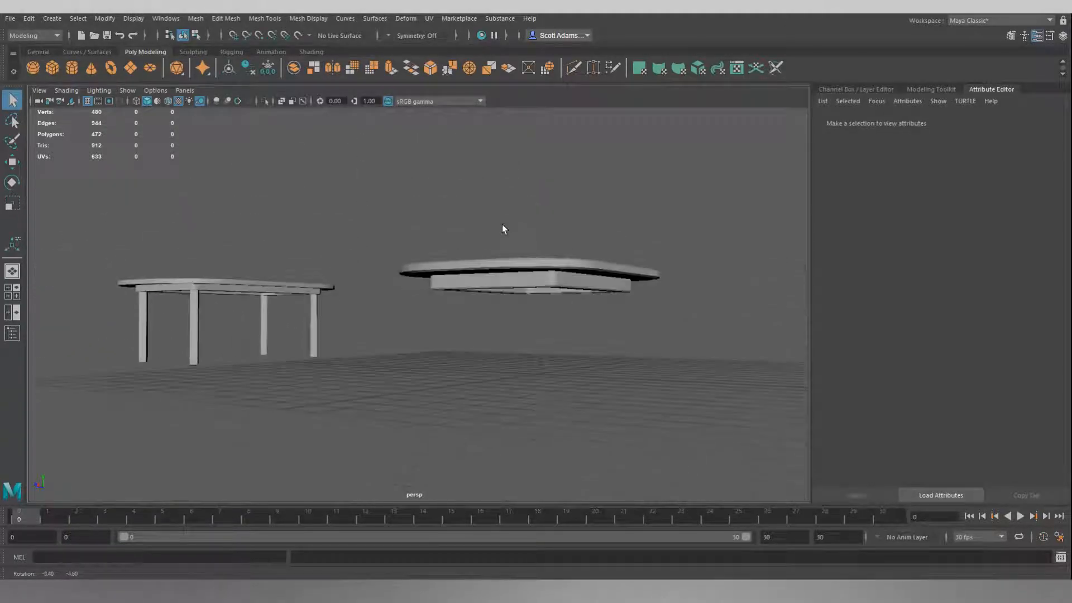